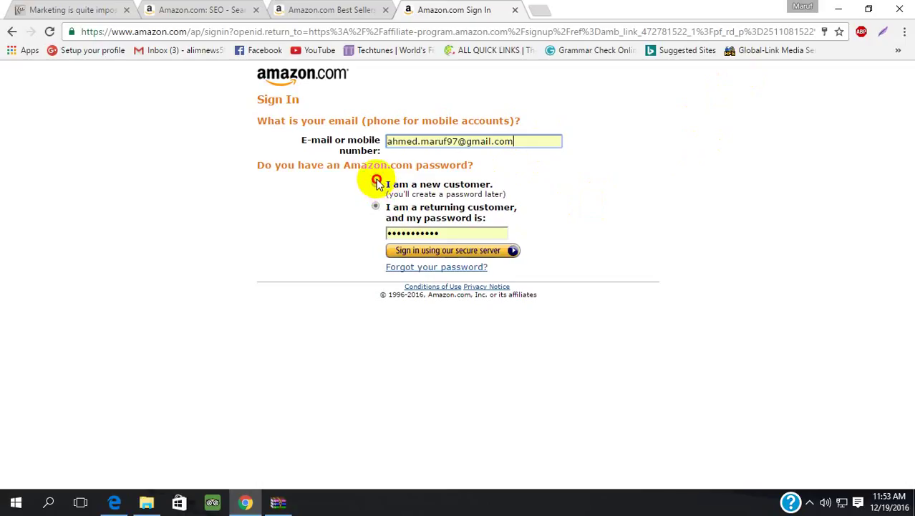
- Choose 'I am a returning customer' on the Amazon sign-in page and submit the sign-in
left_click(376, 184)
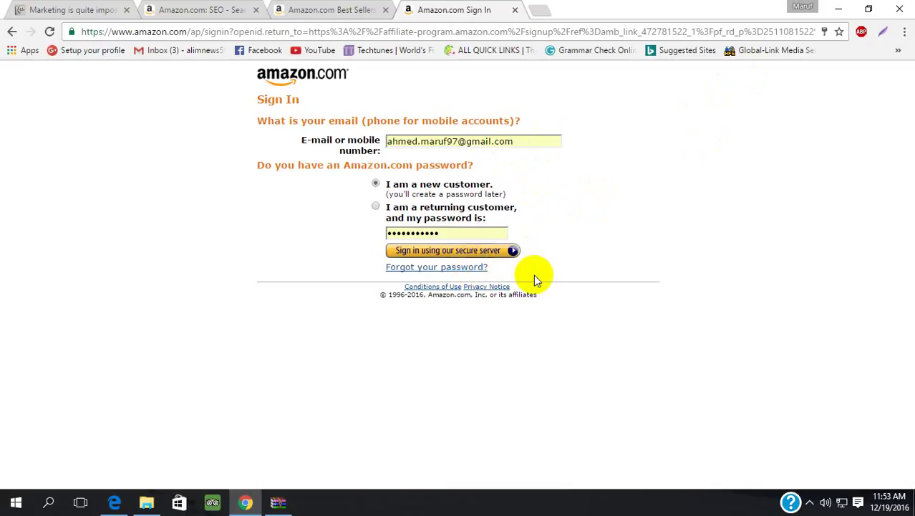
left_click(376, 207)
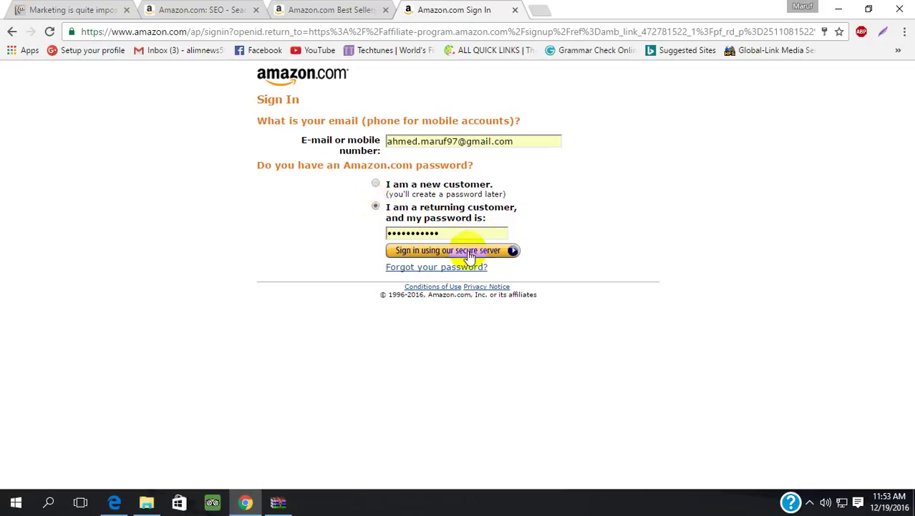
left_click(469, 251)
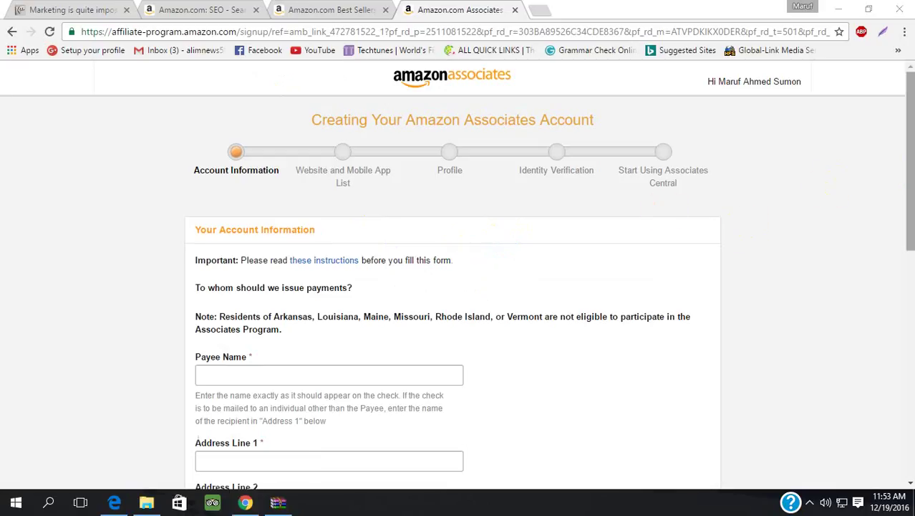
- Autofill the payee name and address, drop the surname, and prefix the name with 'Md'
left_click_drag(911, 195, 913, 263)
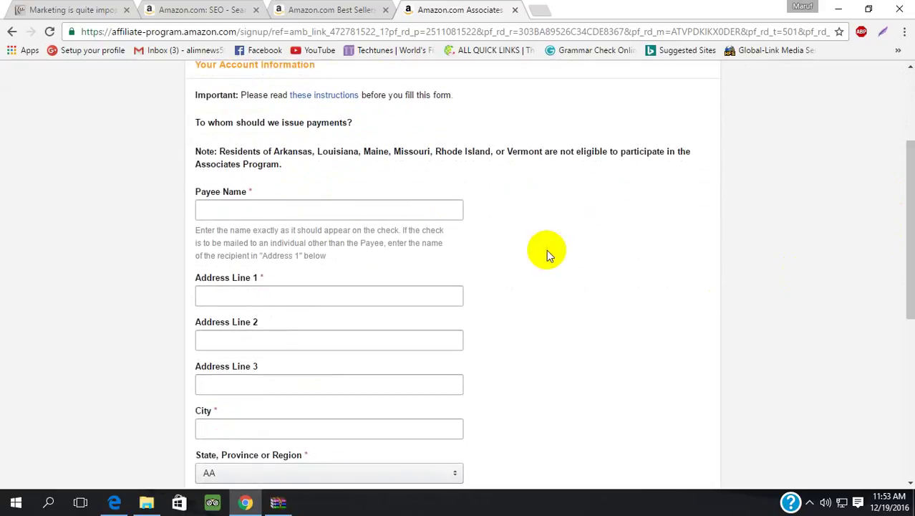
left_click(384, 208)
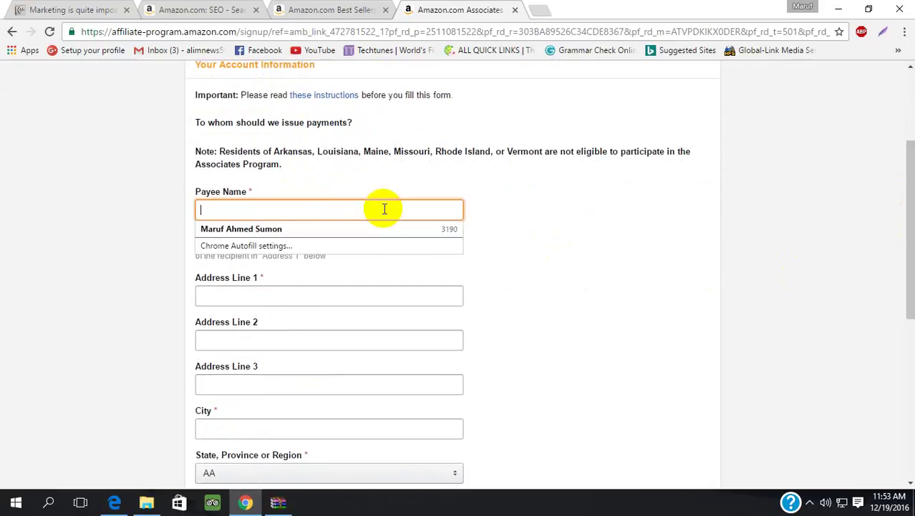
left_click(352, 230)
key("BackSpace")
key("BackSpace")
key("BackSpace")
key("BackSpace")
key("BackSpace")
key("BackSpace")
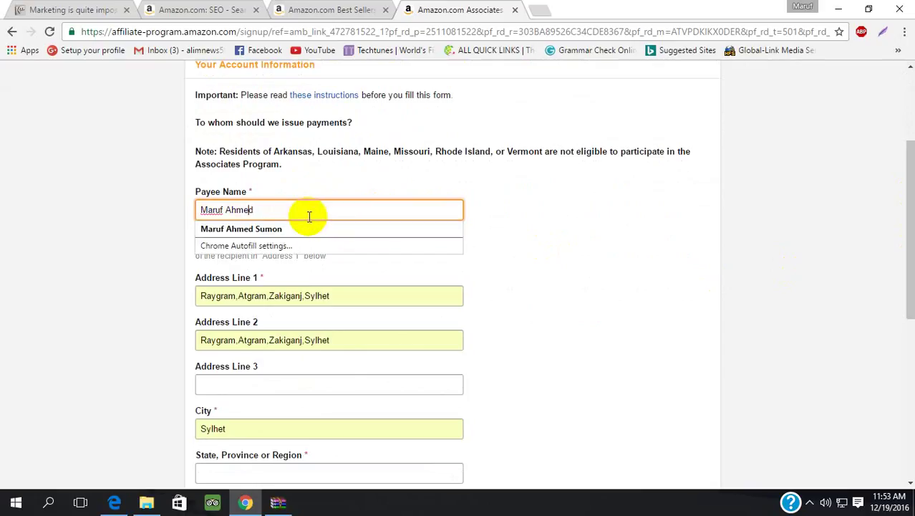
key("Home")
key("Escape")
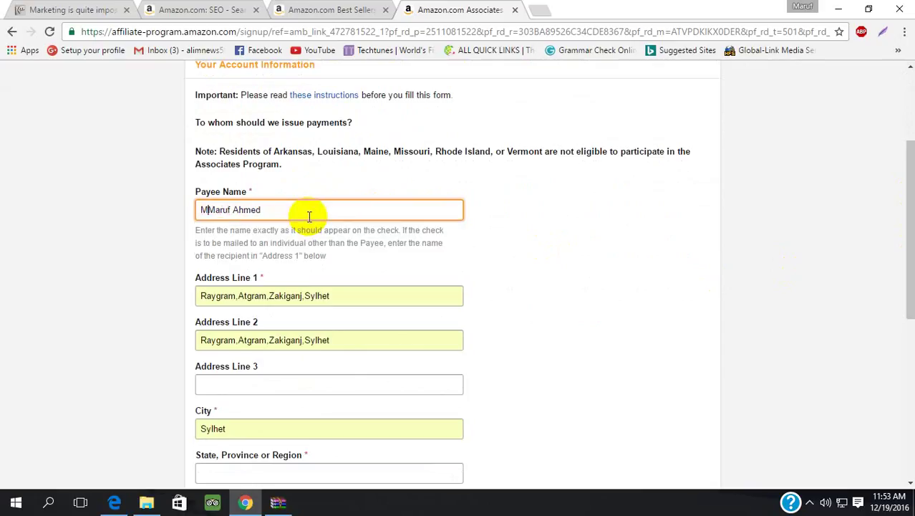
type("MD")
key("BackSpace")
key("BackSpace")
type("d")
left_click(689, 204)
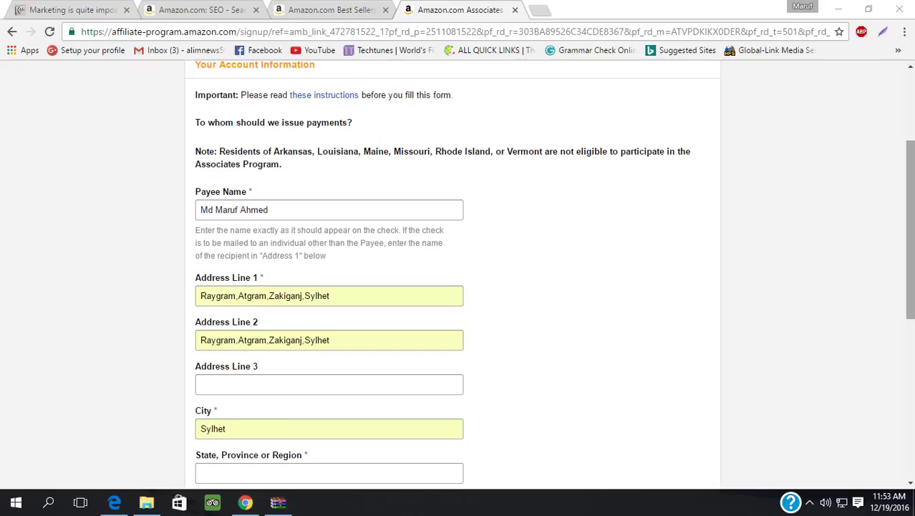
left_click_drag(910, 286, 909, 362)
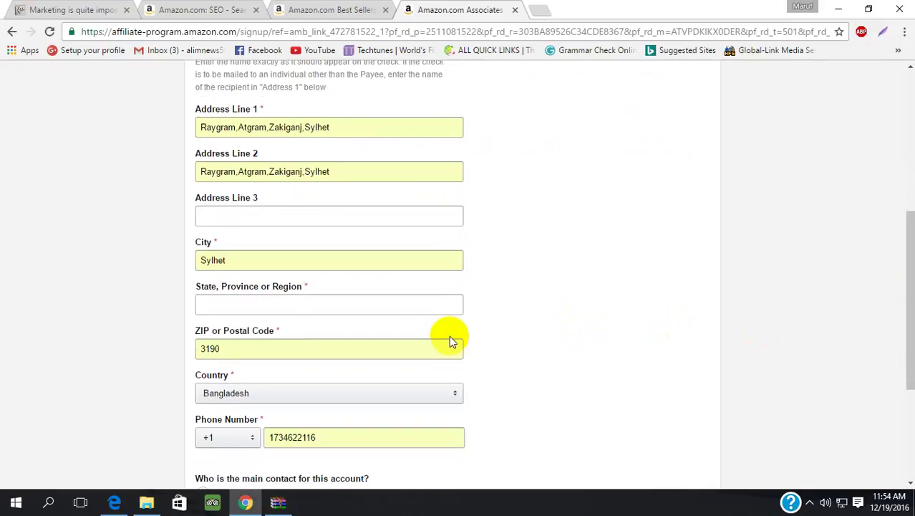
- Fill the state/region field with the suggested Sylhet zila
left_click(352, 309)
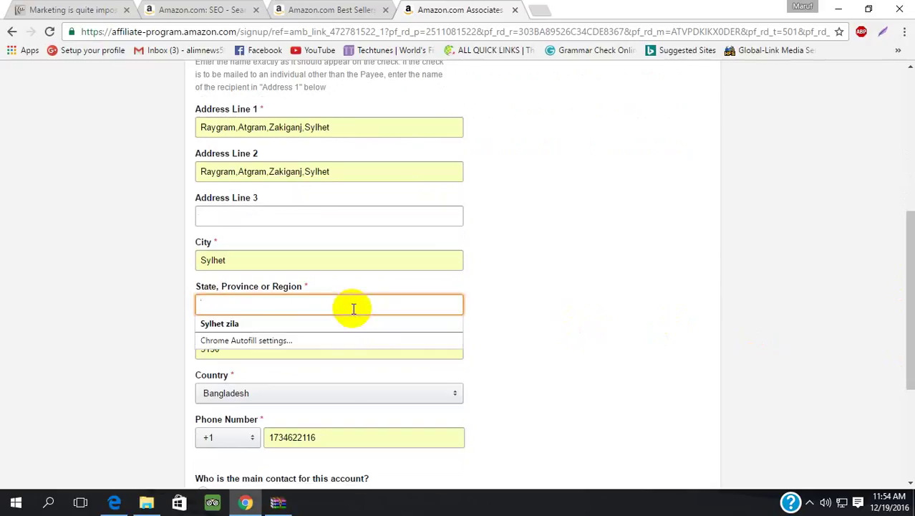
left_click(337, 320)
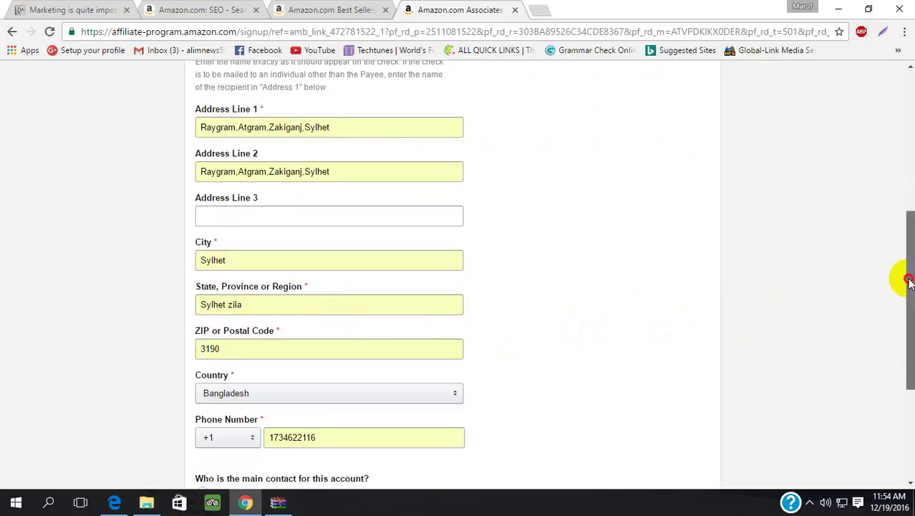
left_click_drag(905, 278, 906, 346)
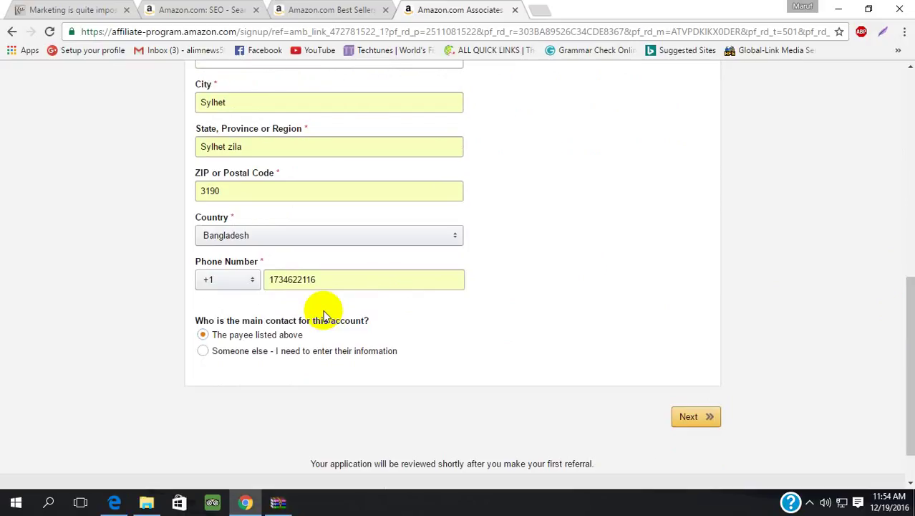
- Set the phone country code to +880 and re-enter the phone number
left_click(252, 288)
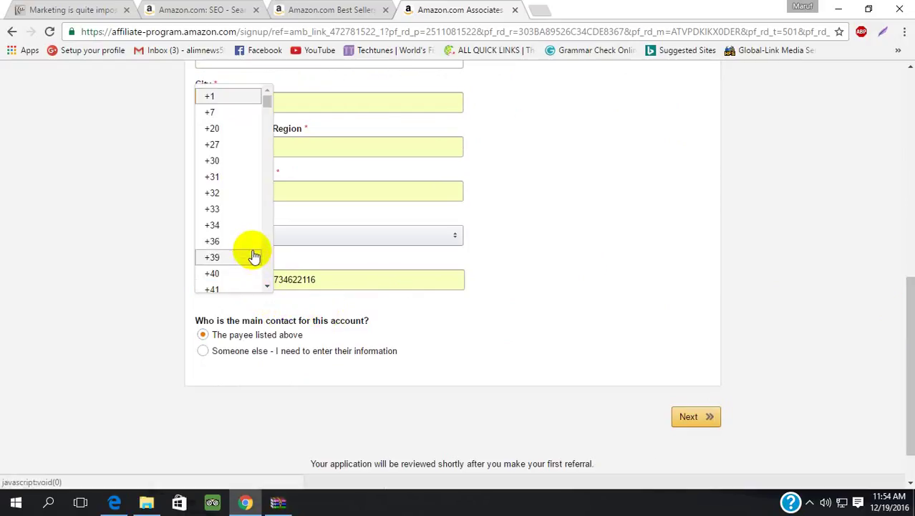
left_click_drag(265, 109, 262, 260)
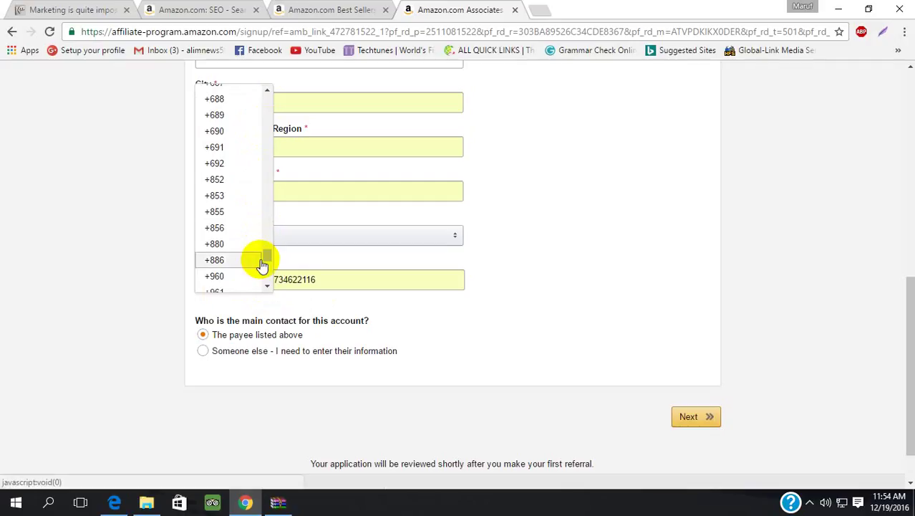
left_click(247, 244)
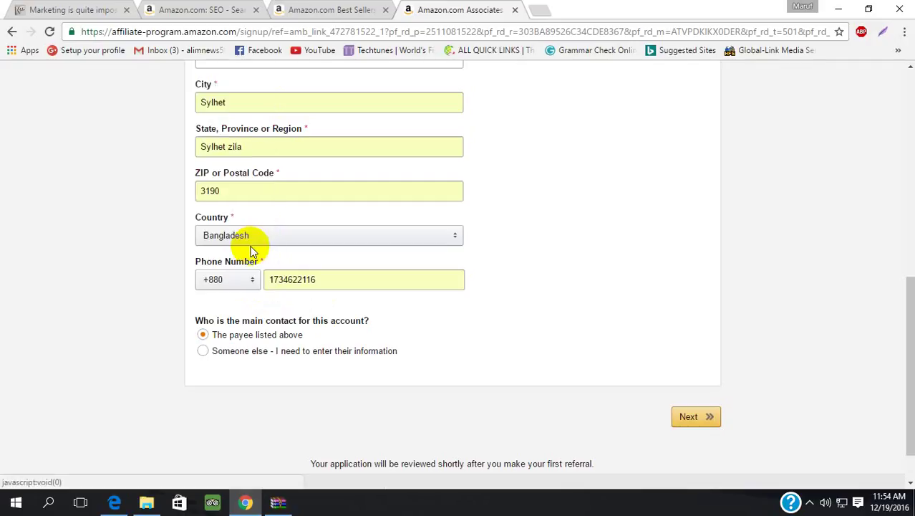
left_click(323, 284)
key("BackSpace")
key("BackSpace")
key("BackSpace")
key("BackSpace")
key("BackSpace")
key("BackSpace")
key("BackSpace")
key("BackSpace")
key("BackSpace")
key("BackSpace")
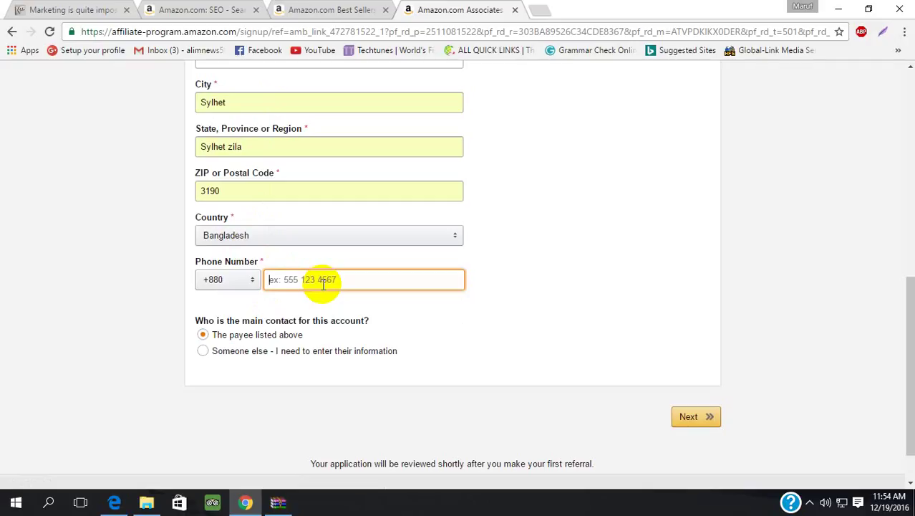
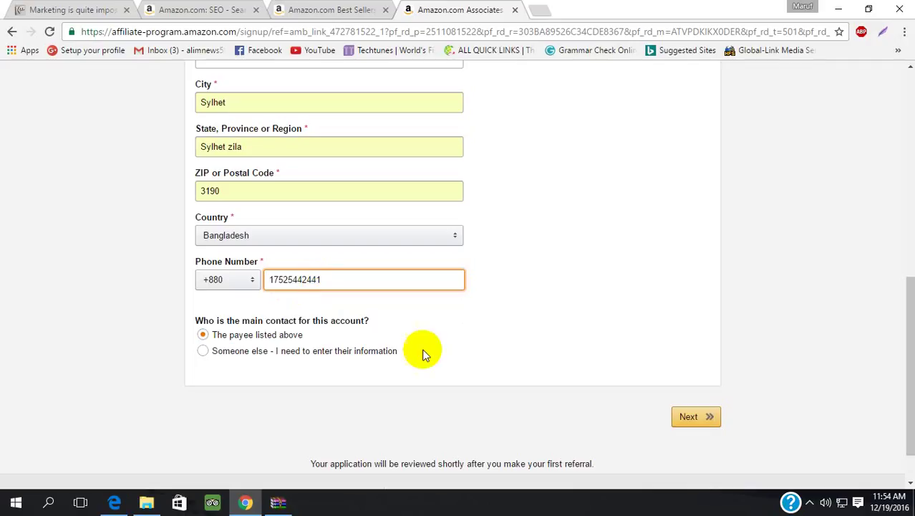
- Submit the form, then delete the extra digit from the rejected phone number
left_click(690, 416)
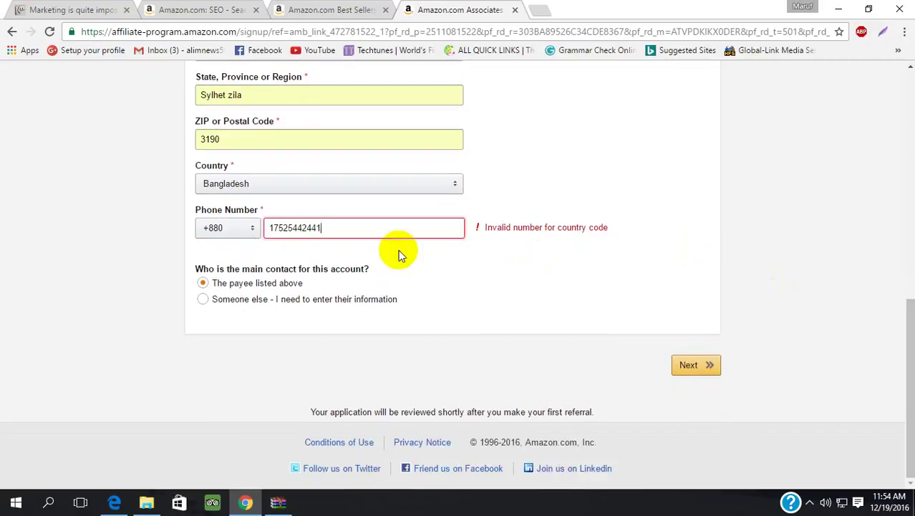
double_click(312, 229)
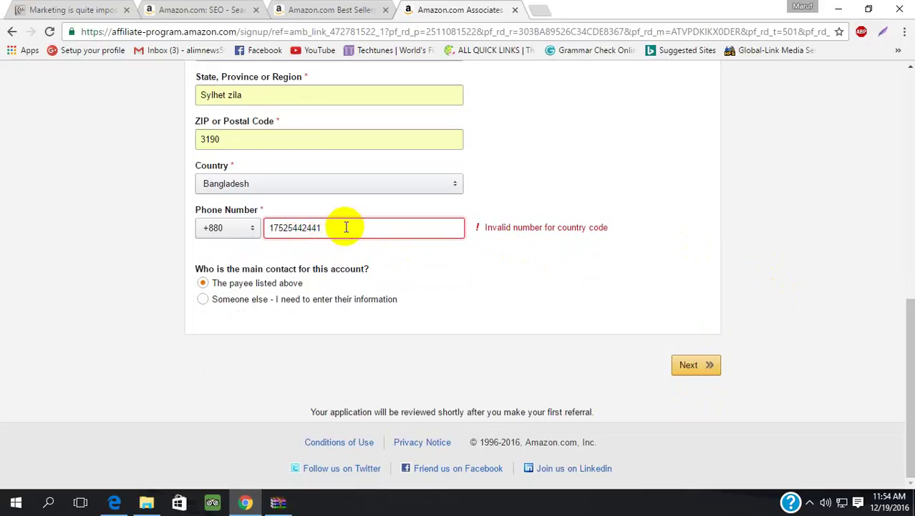
left_click(301, 228)
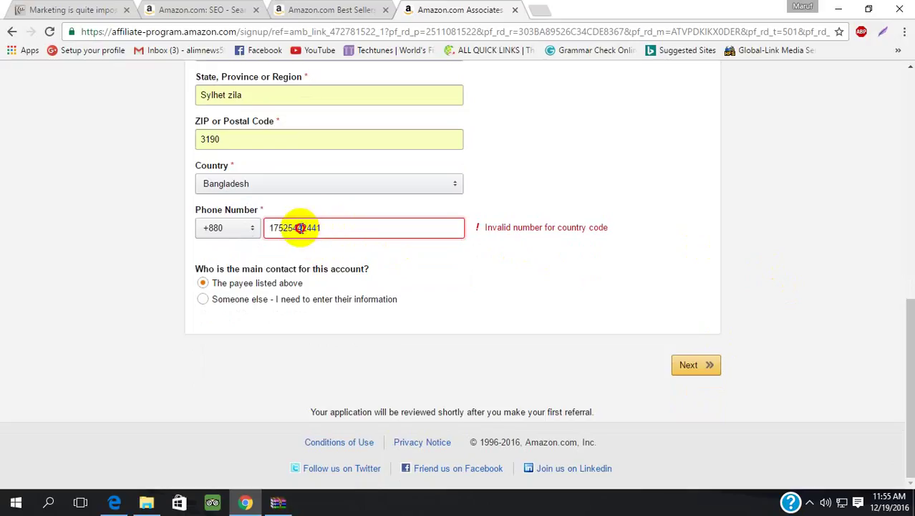
key("BackSpace")
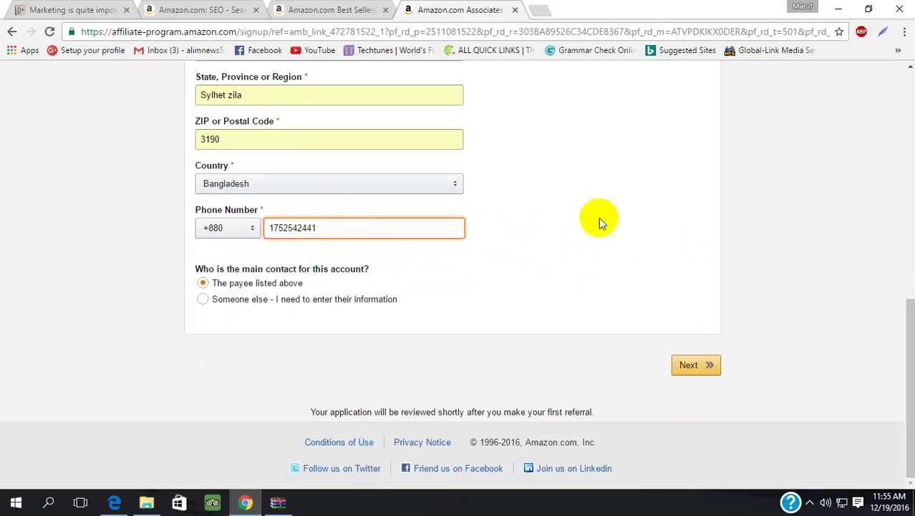
left_click_drag(909, 317, 900, 364)
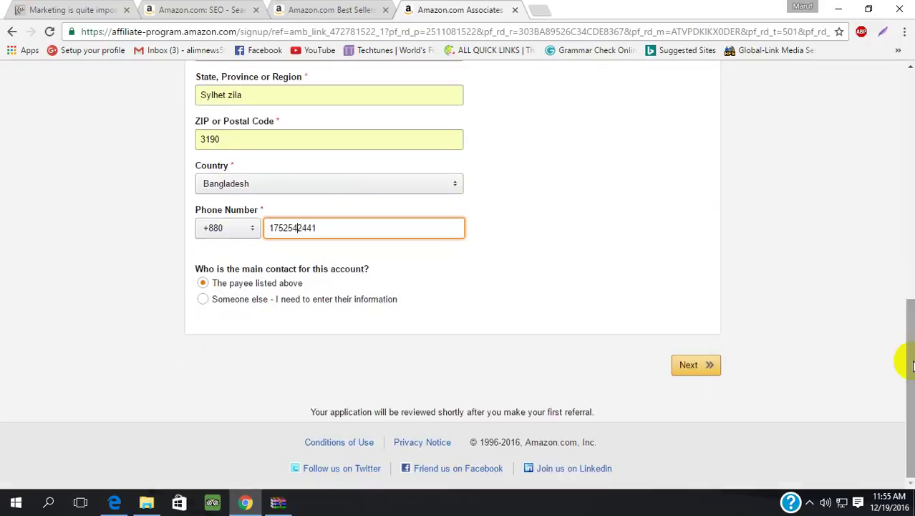
- Continue to the website and app list step and focus the website address field
left_click(706, 376)
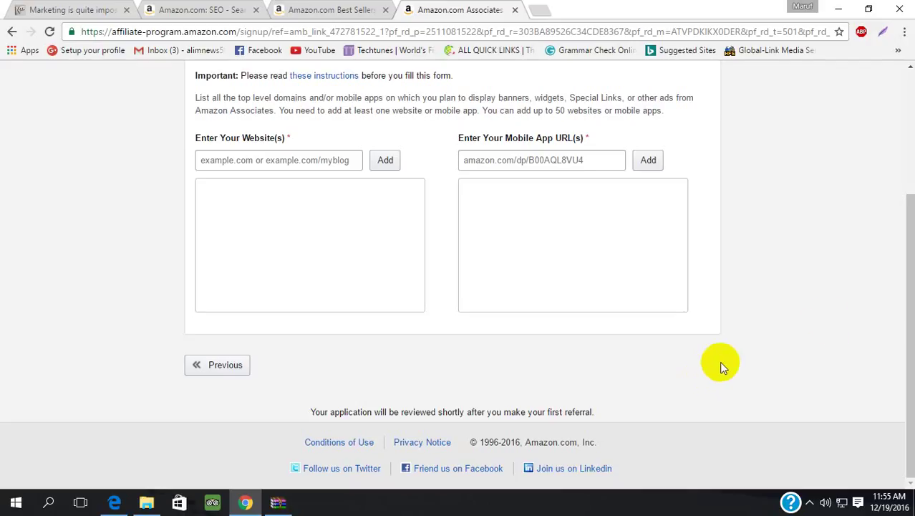
left_click_drag(908, 312, 908, 247)
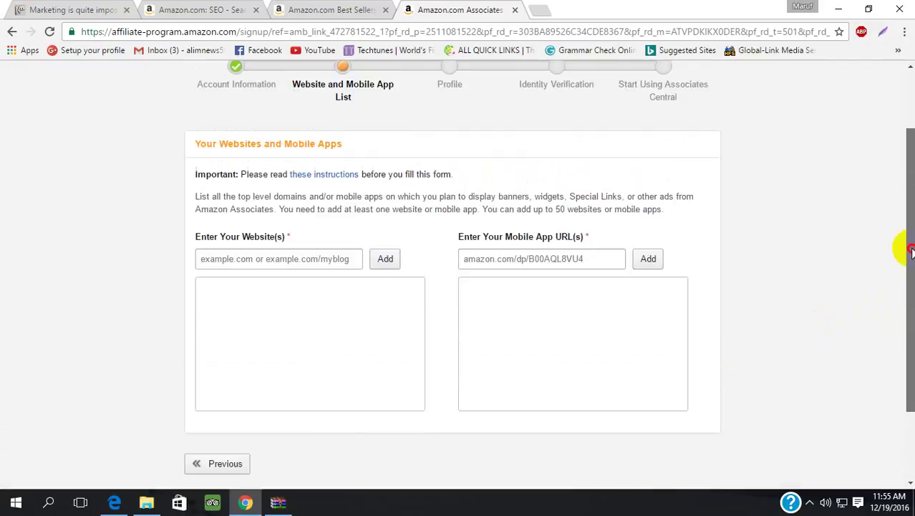
left_click(306, 262)
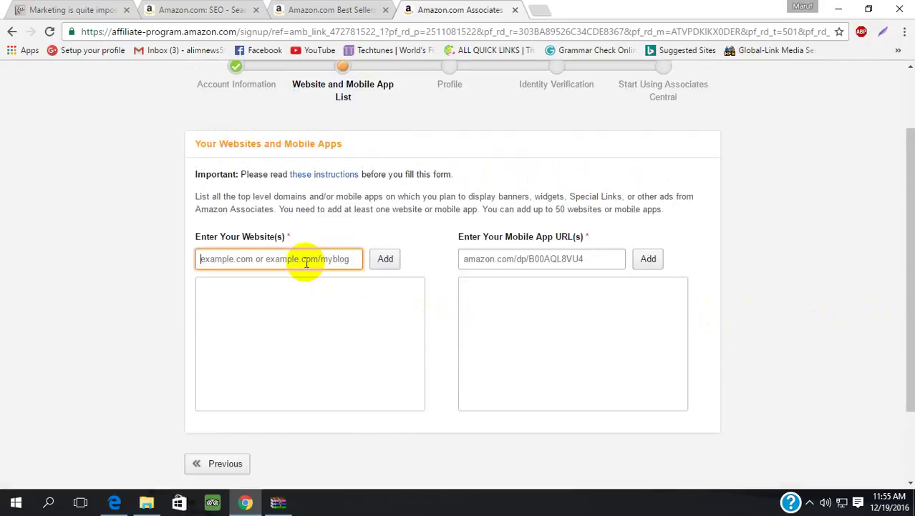
left_click(531, 259)
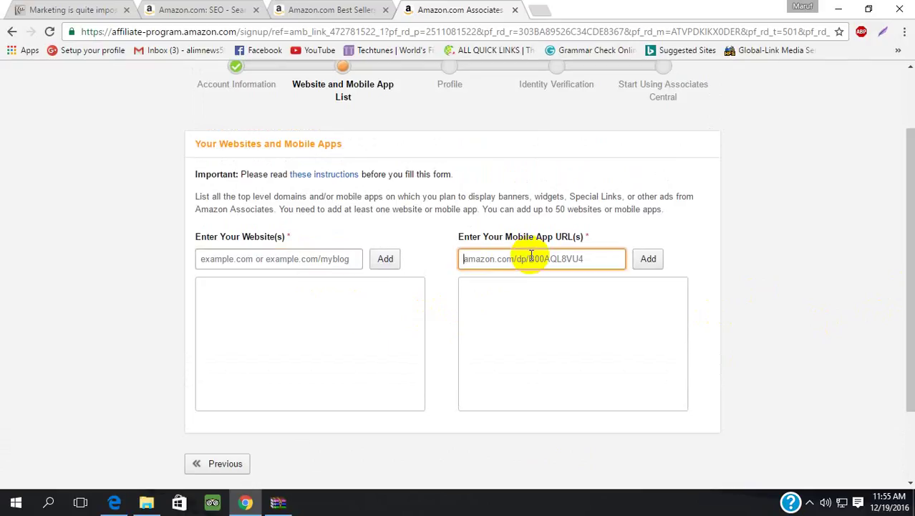
left_click(263, 259)
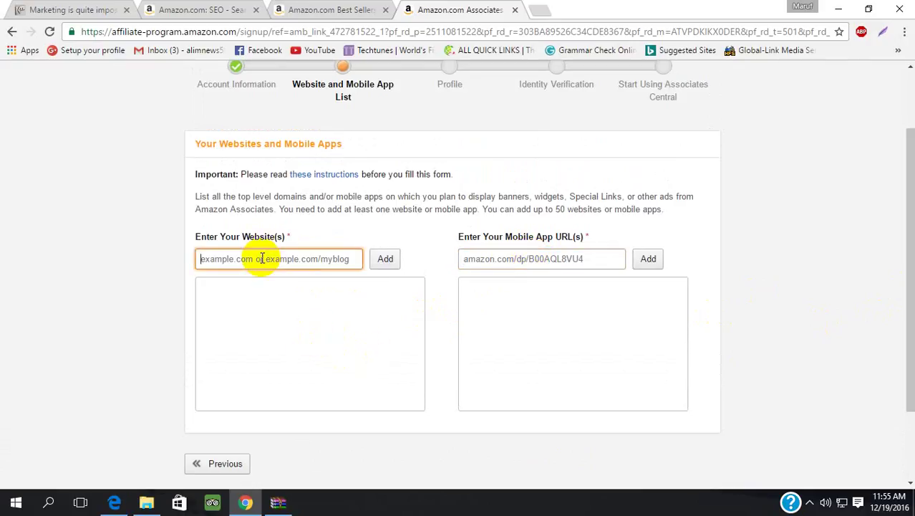
- Copy bdonlineschool.cf/ from the blog tab, add it to the website list, and open a new tab
left_click(72, 11)
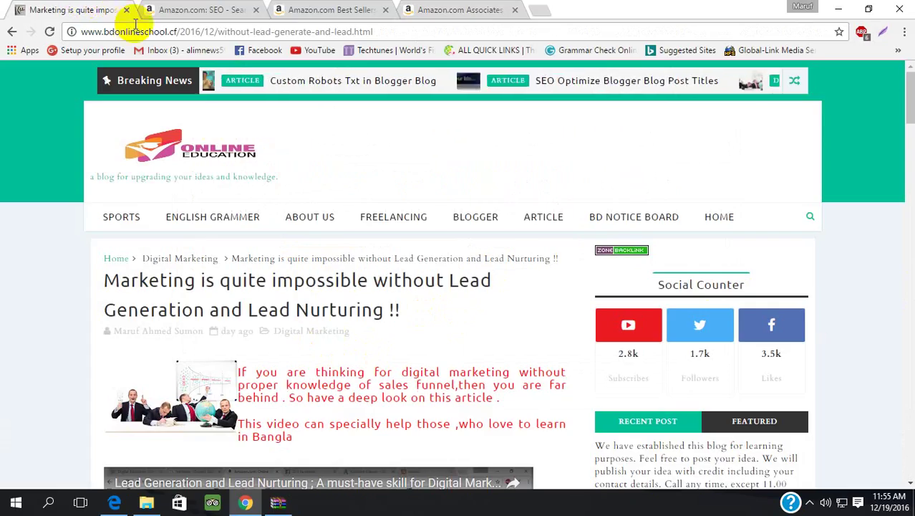
left_click_drag(178, 32, 66, 32)
key("ctrl+c")
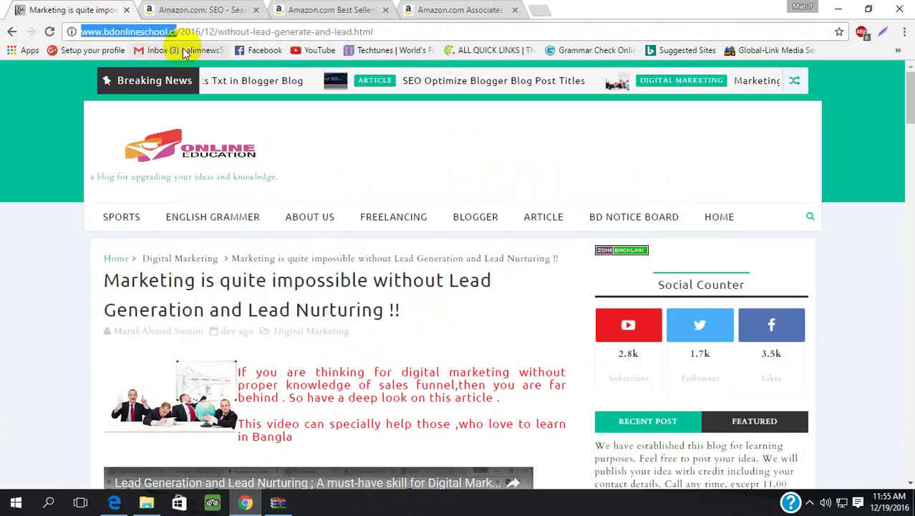
left_click(203, 9)
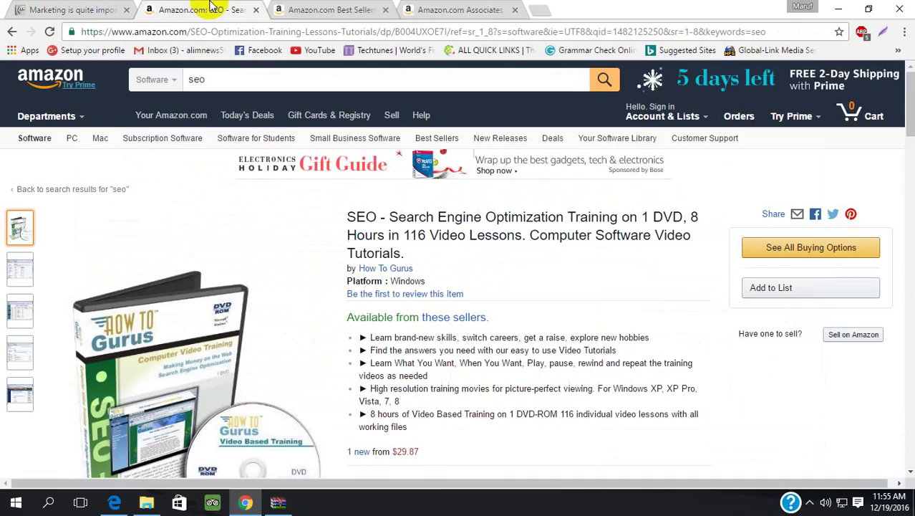
left_click(344, 8)
left_click(450, 9)
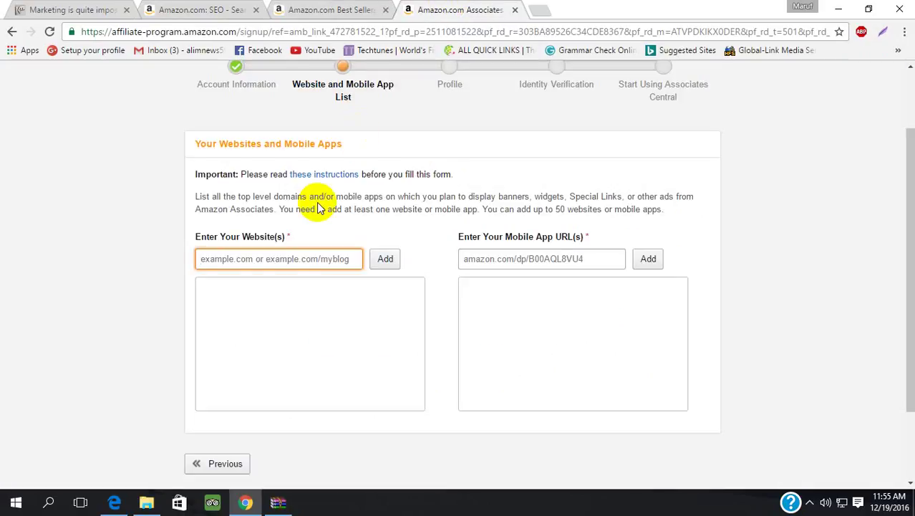
key("ctrl+v")
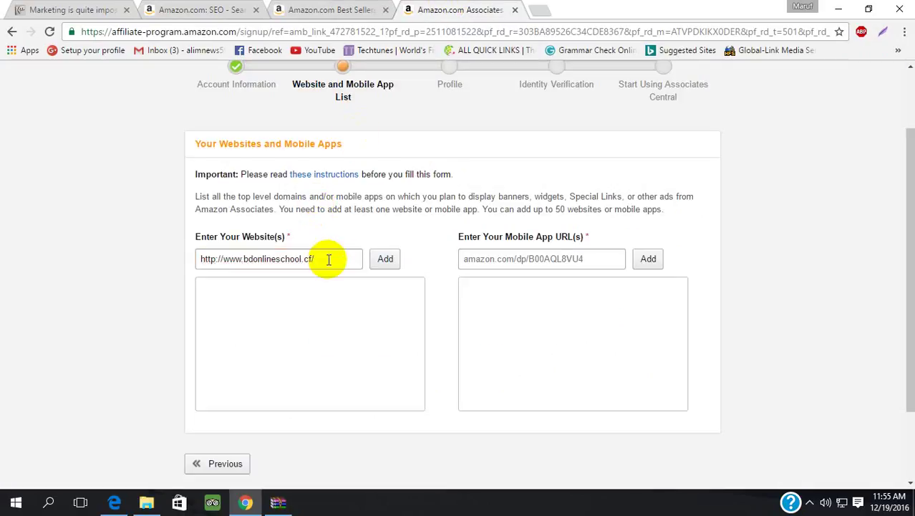
left_click(378, 261)
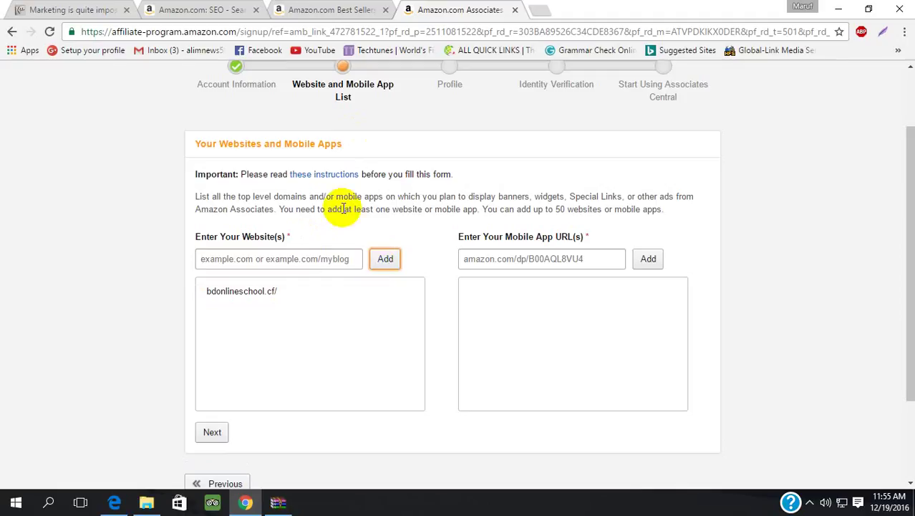
left_click(539, 10)
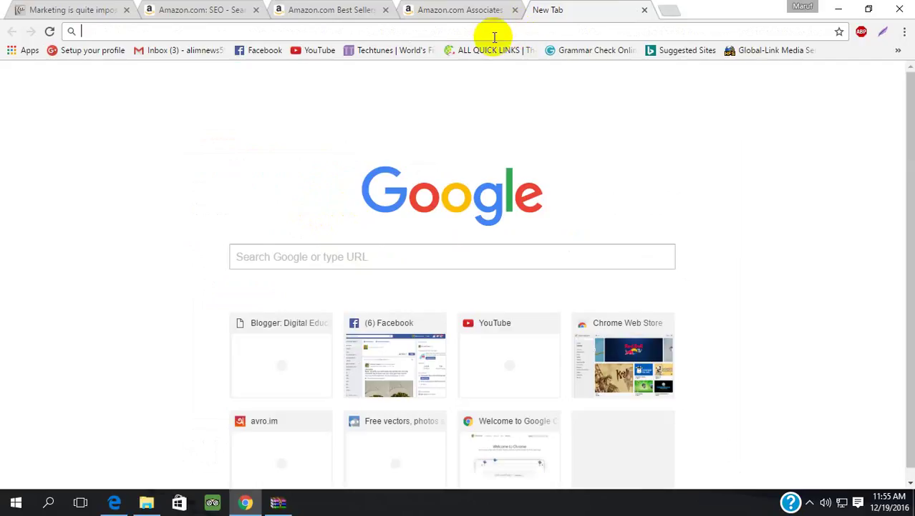
- Search Google for 'traditionalkithen.cf' and look through the results, including Maps
type("tra")
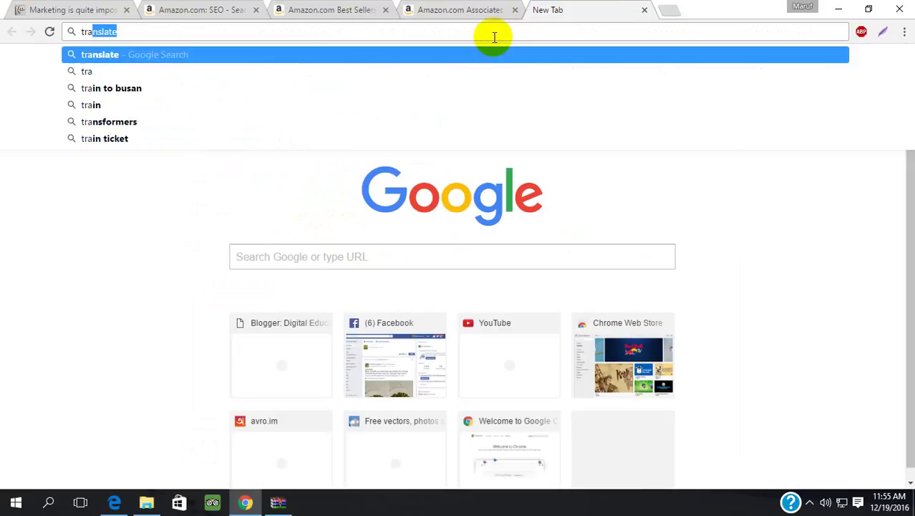
type("di")
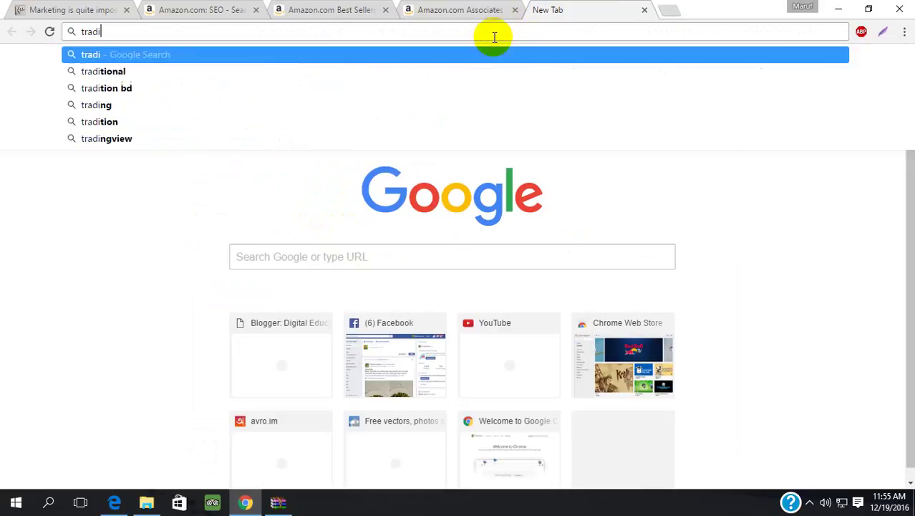
type("tio")
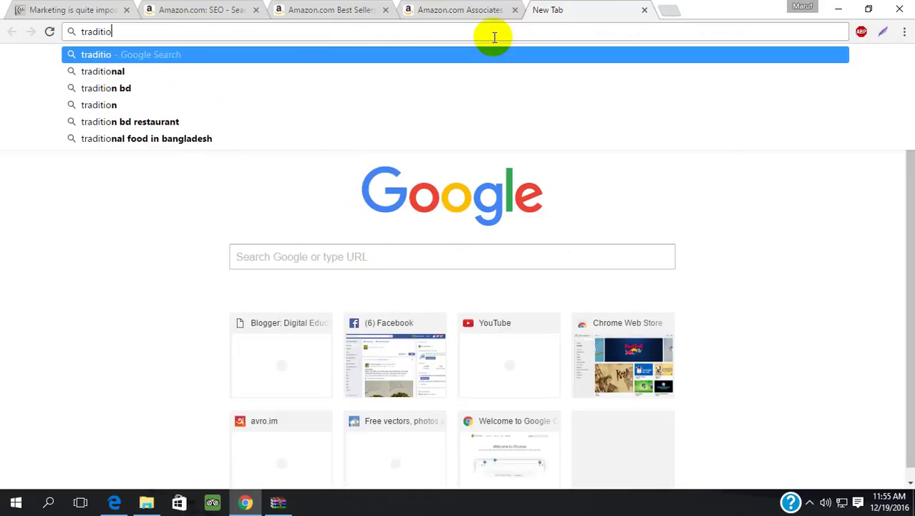
type("nal")
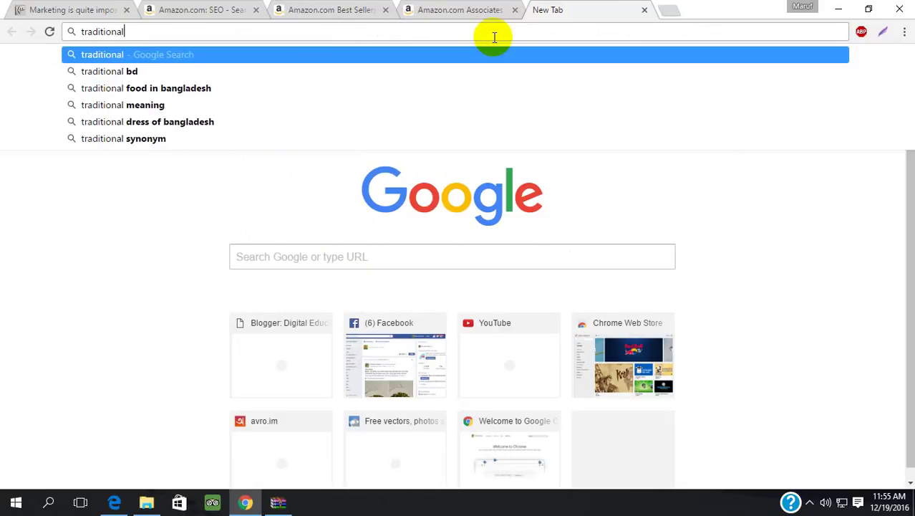
type("ki")
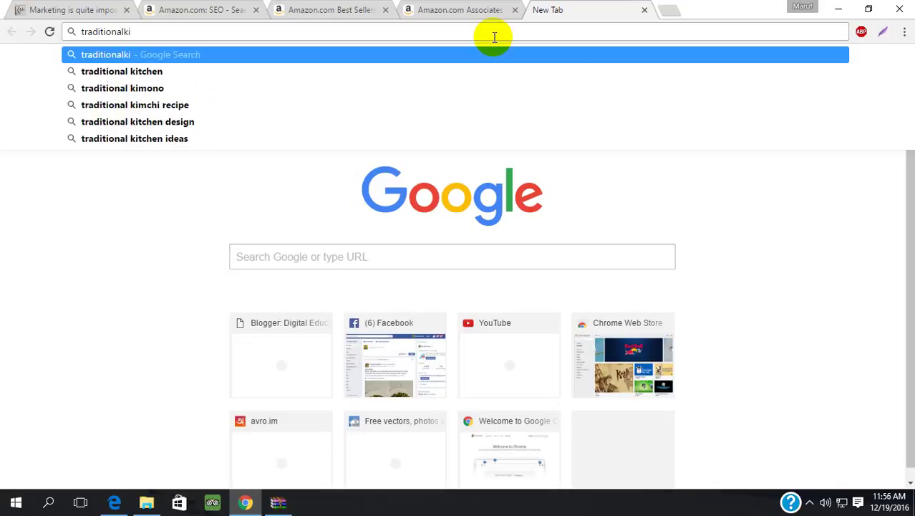
type("the")
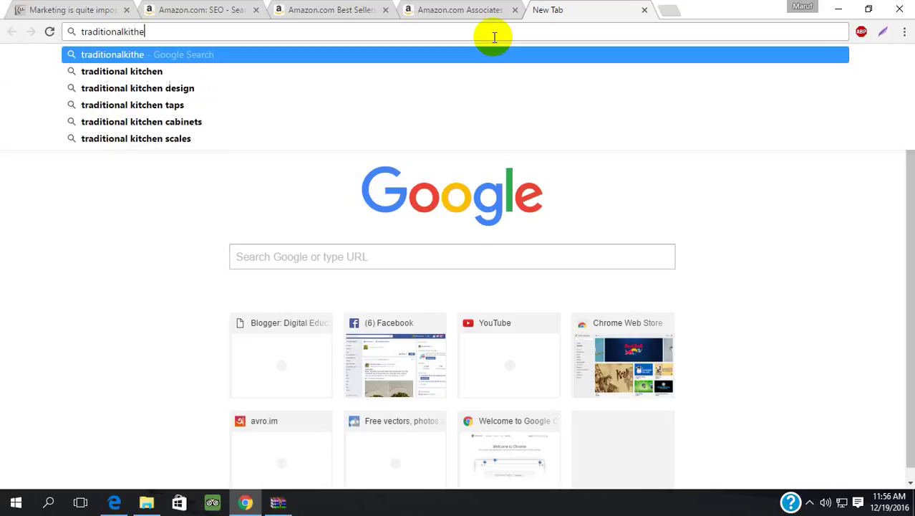
type("n.cf")
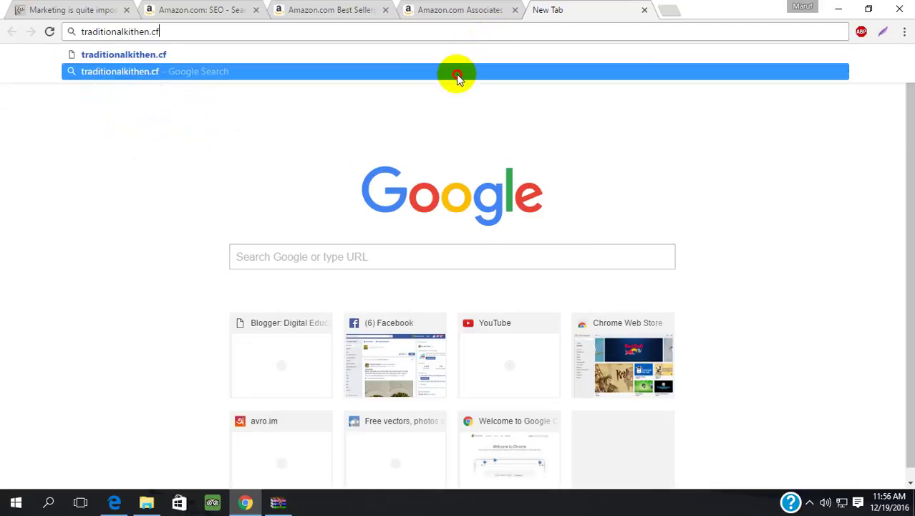
left_click(455, 72)
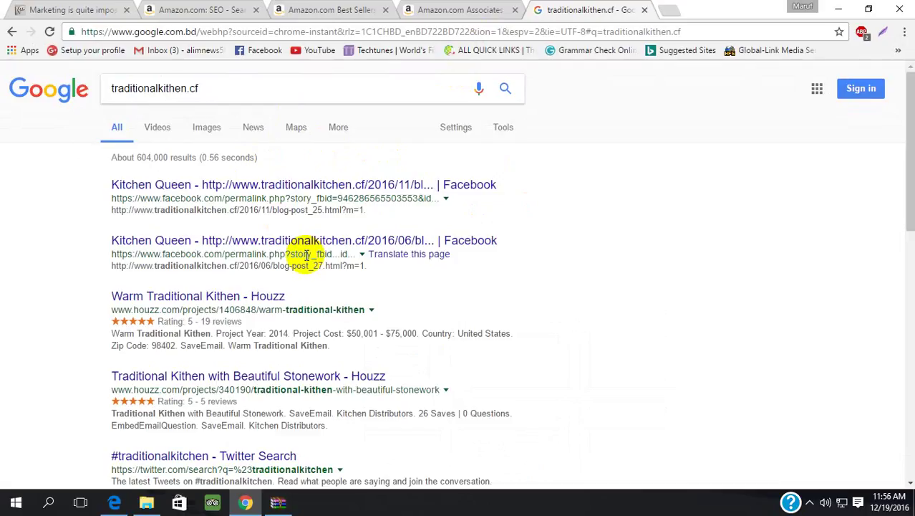
scroll(306, 254, "down", 3)
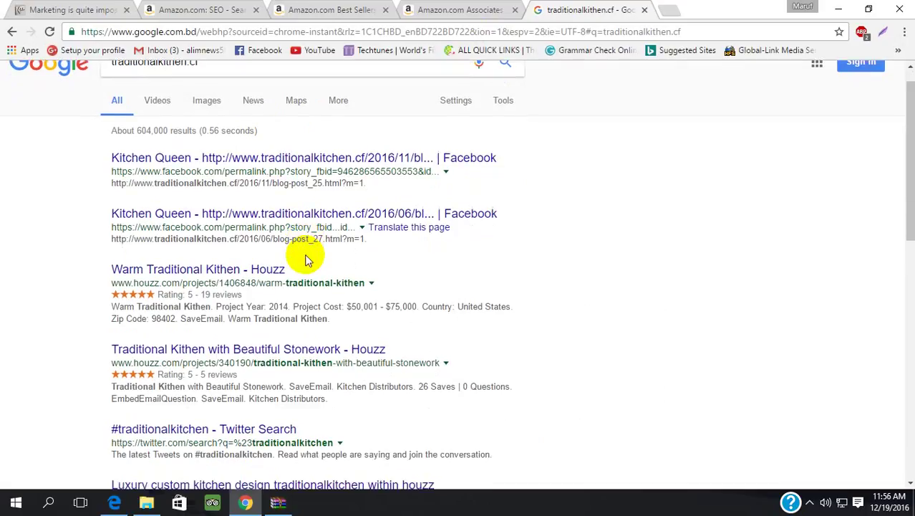
scroll(307, 254, "down", 4)
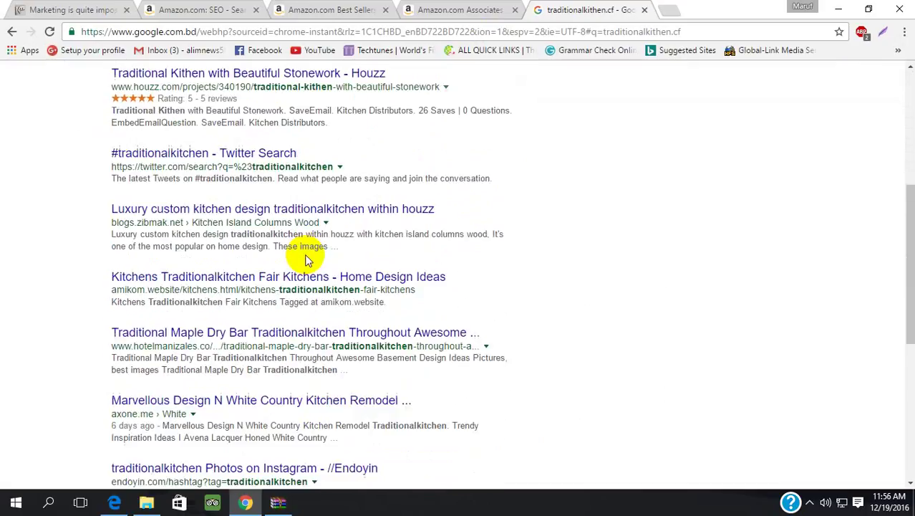
scroll(307, 261, "up", 1)
scroll(306, 251, "up", 5)
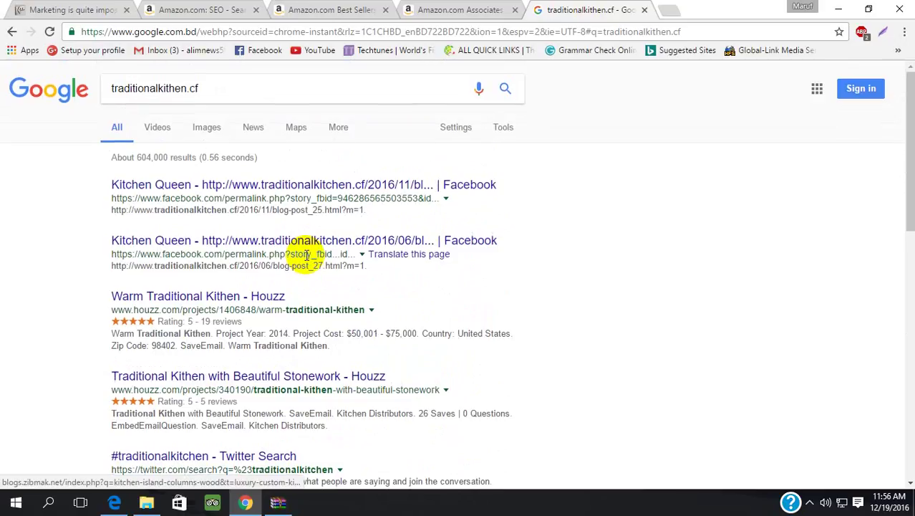
left_click(337, 30)
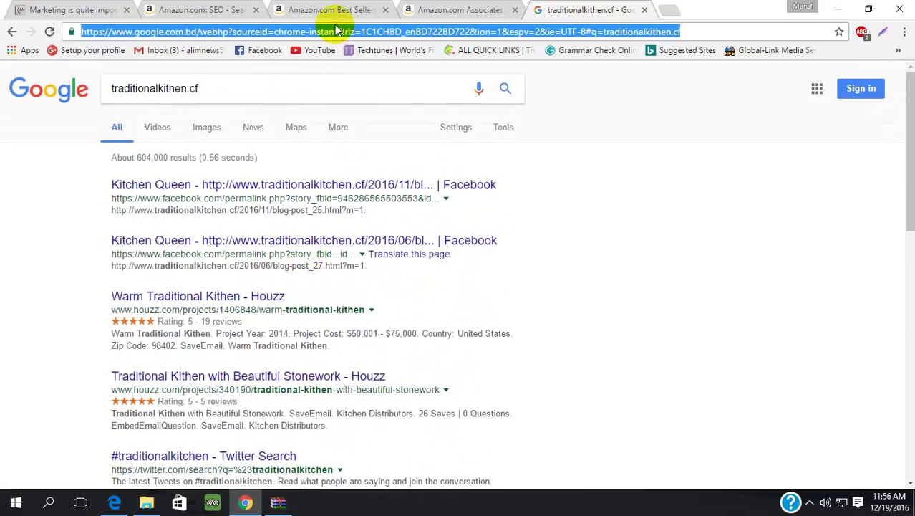
left_click(337, 32)
type("www")
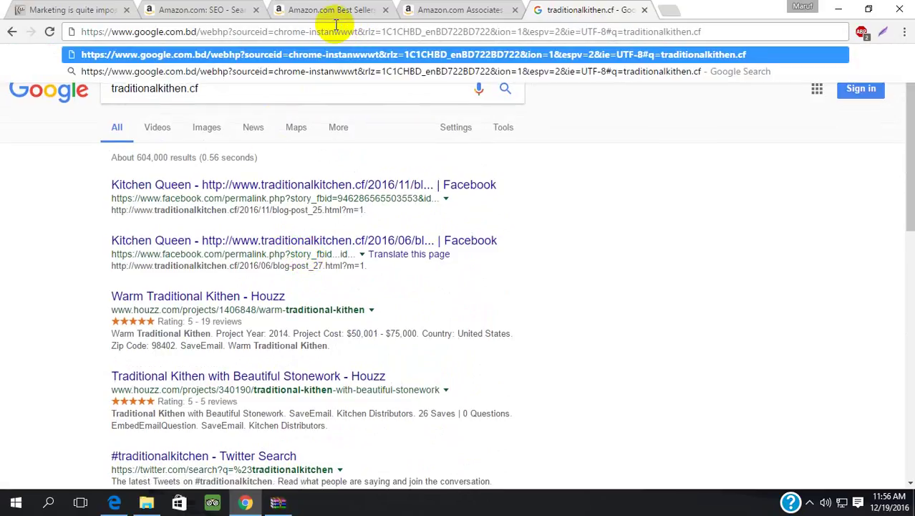
left_click(296, 127)
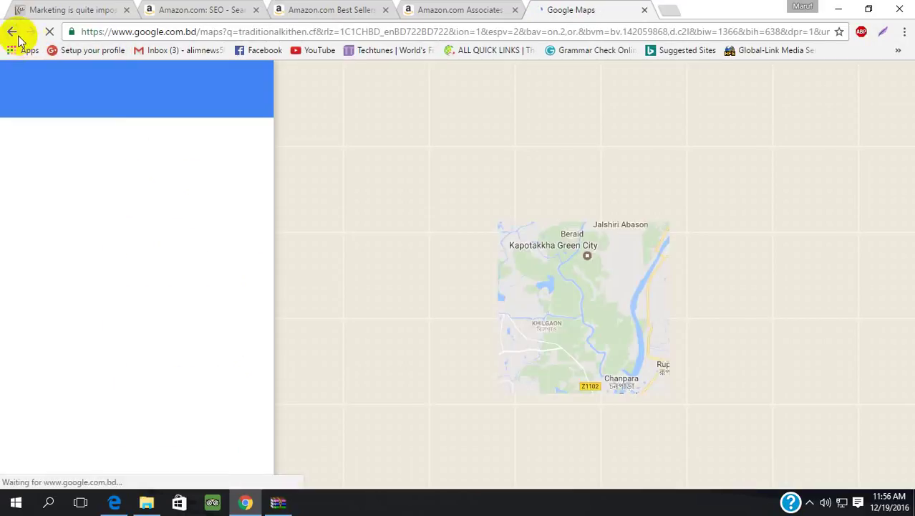
left_click(11, 32)
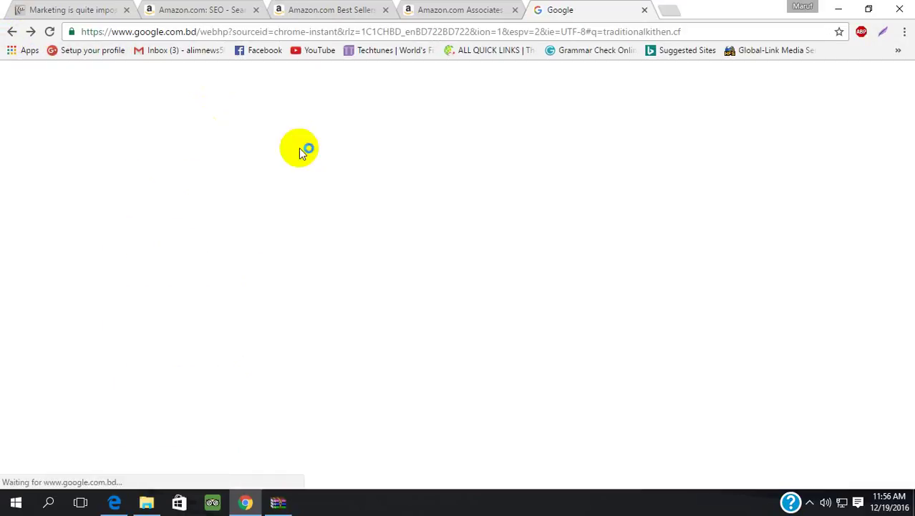
- Search for 'kk's kitchen bd', open the KK's Kitchen BD site, and select its address
left_click(369, 34)
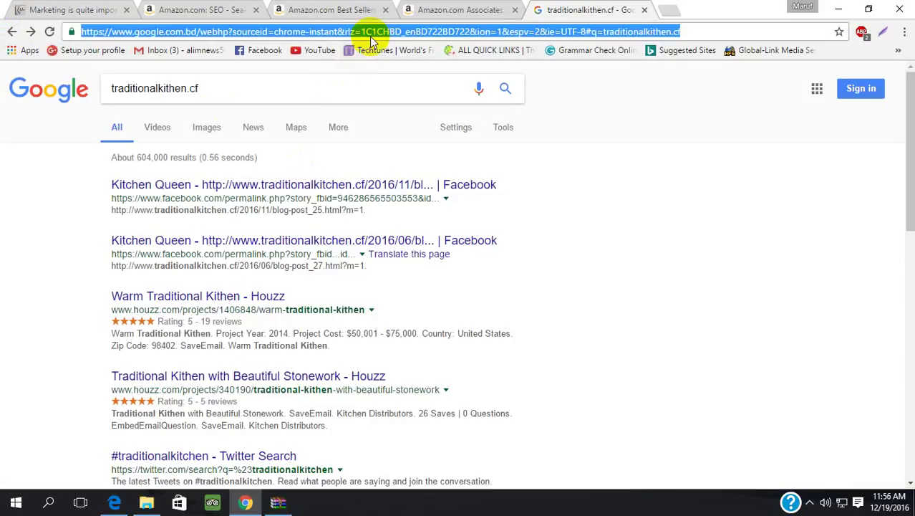
type("kk'")
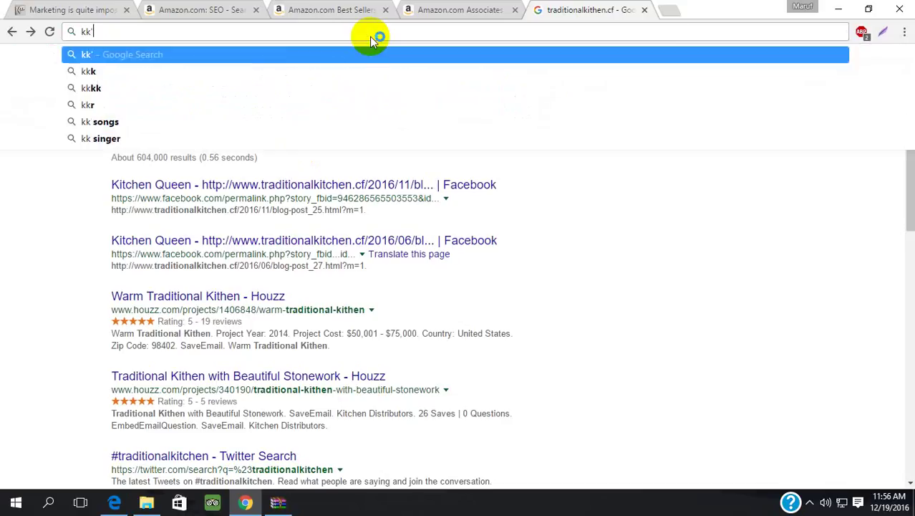
type("s kit")
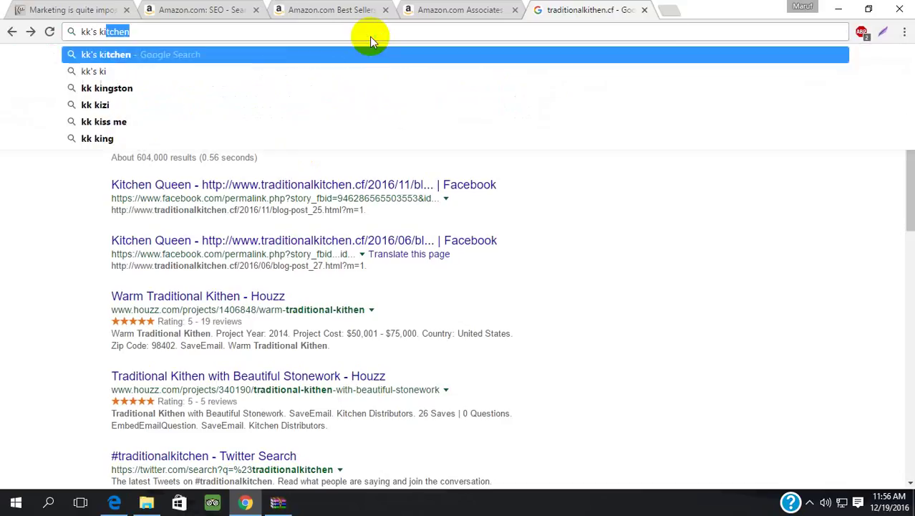
type("chen bd")
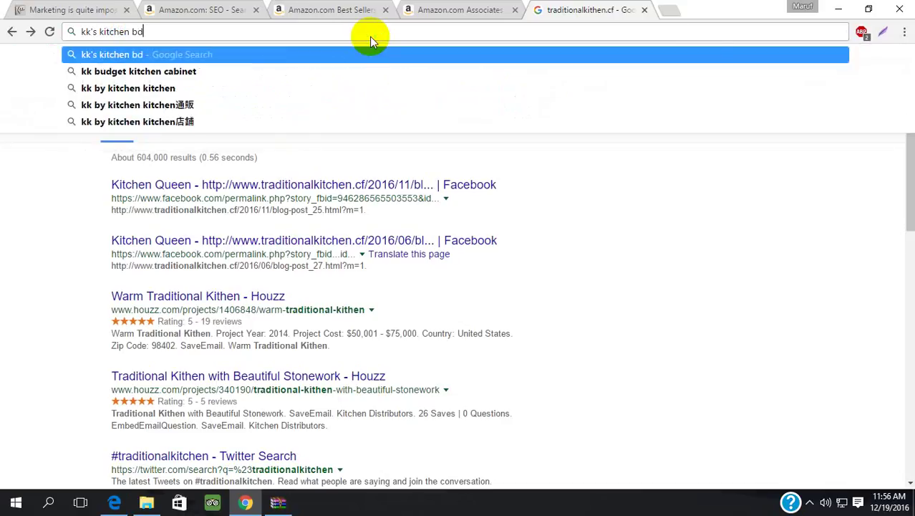
key("Return")
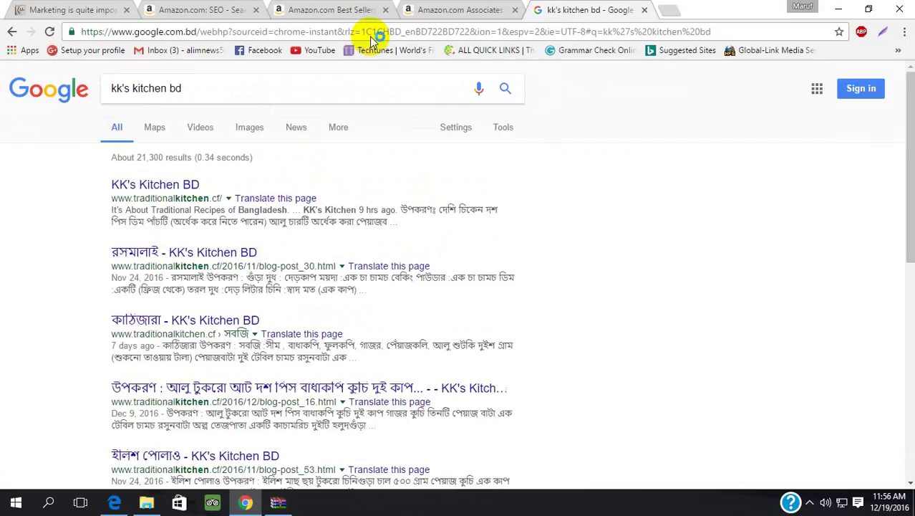
left_click(174, 183)
left_click(191, 32)
key("ctrl+c")
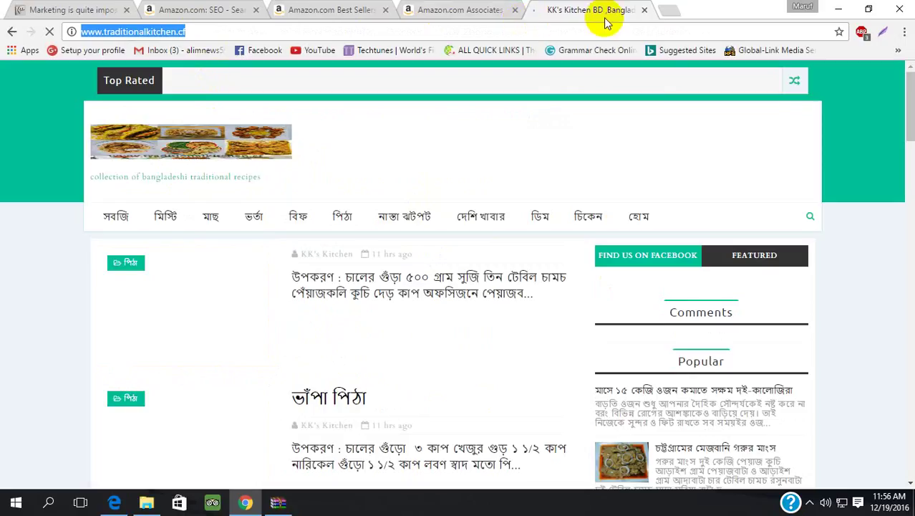
- Close the KK's Kitchen tab and add traditionalkitchen.cf/ to the website list
left_click(644, 11)
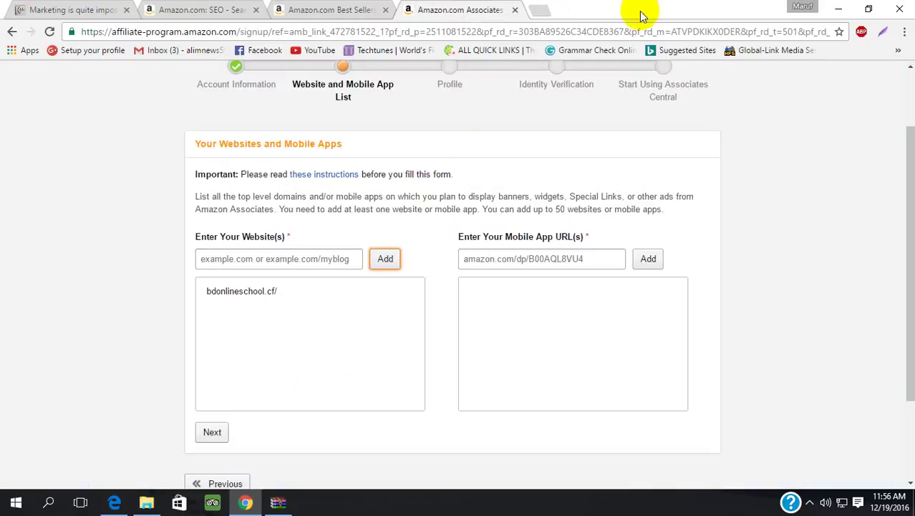
left_click(302, 260)
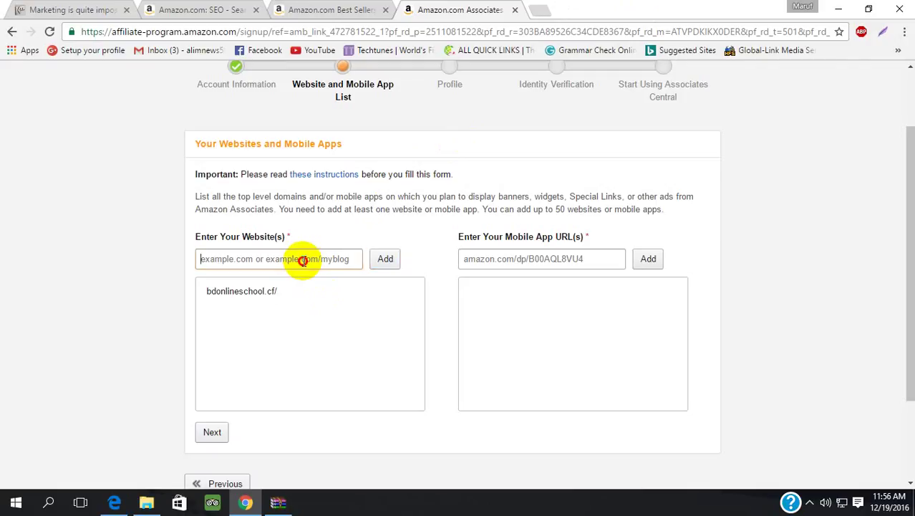
key("ctrl+v")
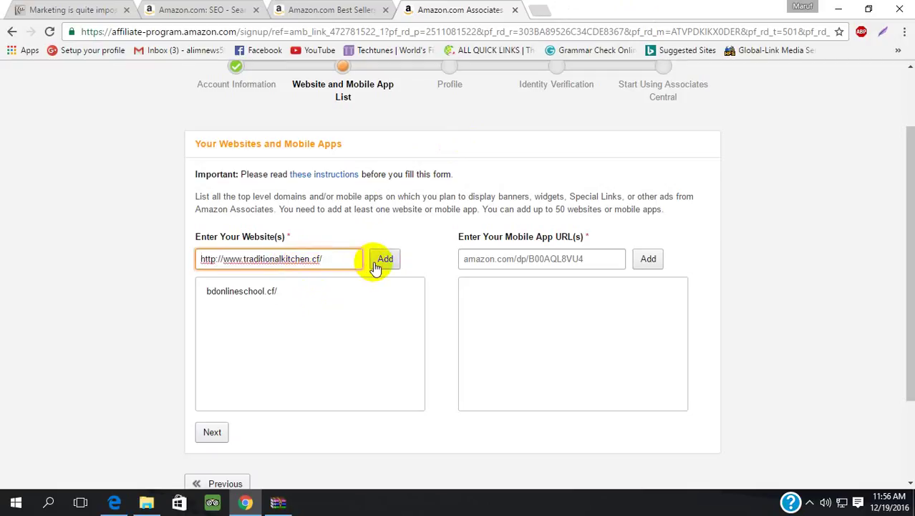
left_click(379, 261)
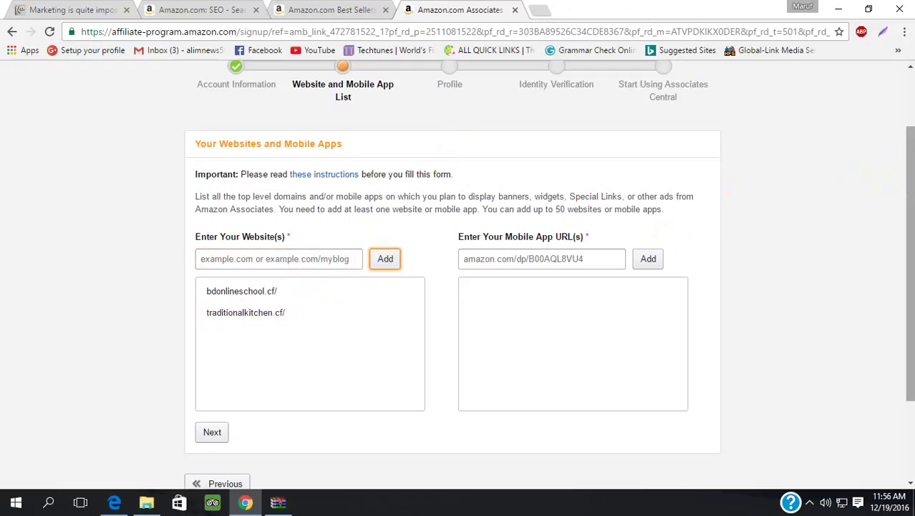
- Proceed past the website list, answer No to the children-under-13 question, and confirm
left_click(909, 150)
left_click_drag(908, 151, 909, 102)
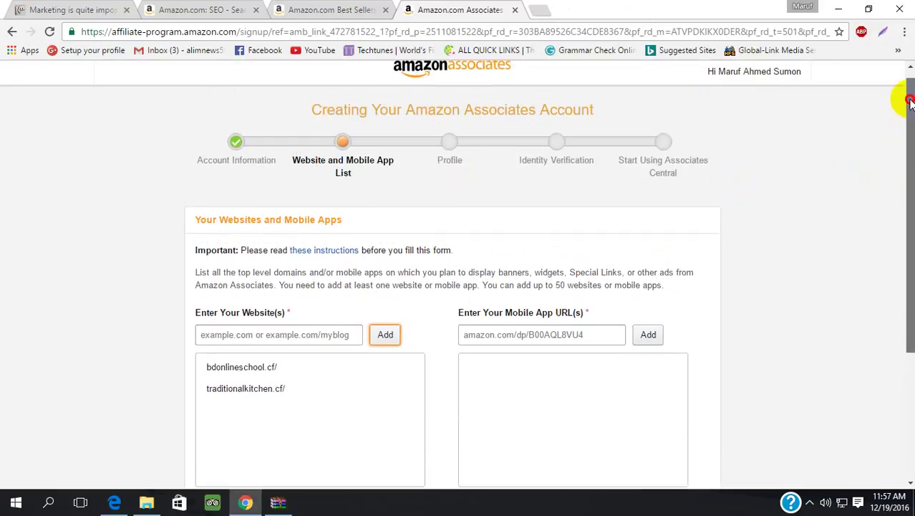
scroll(908, 102, "down", 2)
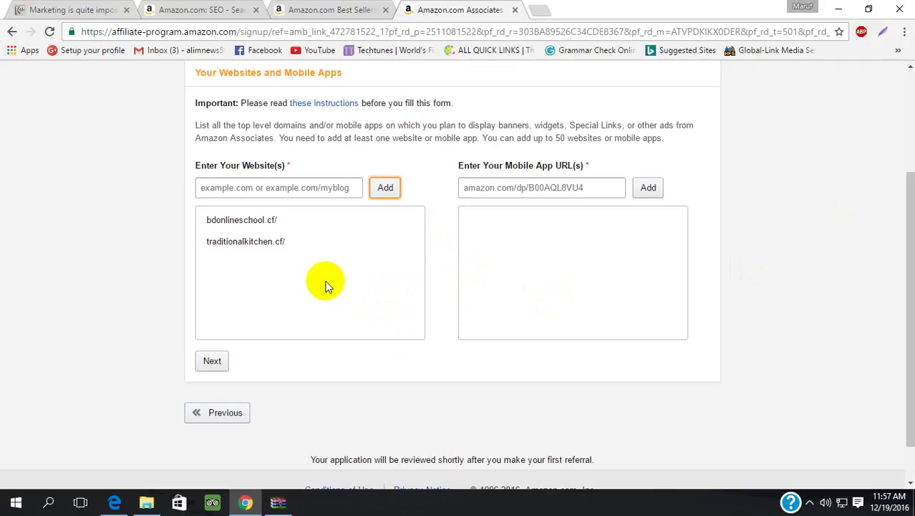
left_click(211, 362)
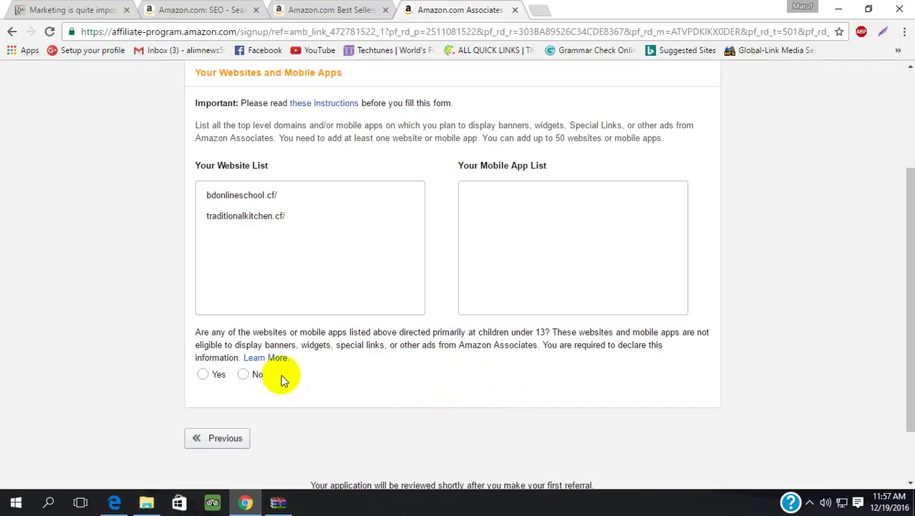
left_click(245, 374)
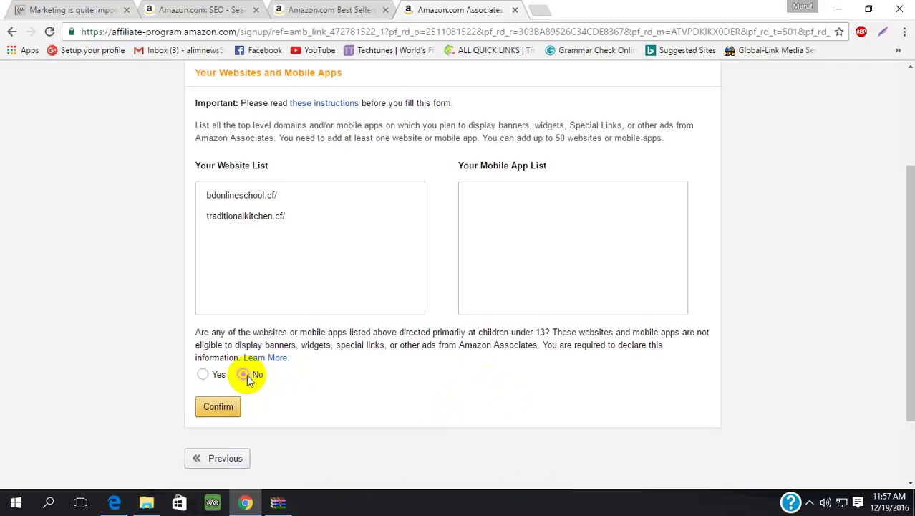
left_click(218, 404)
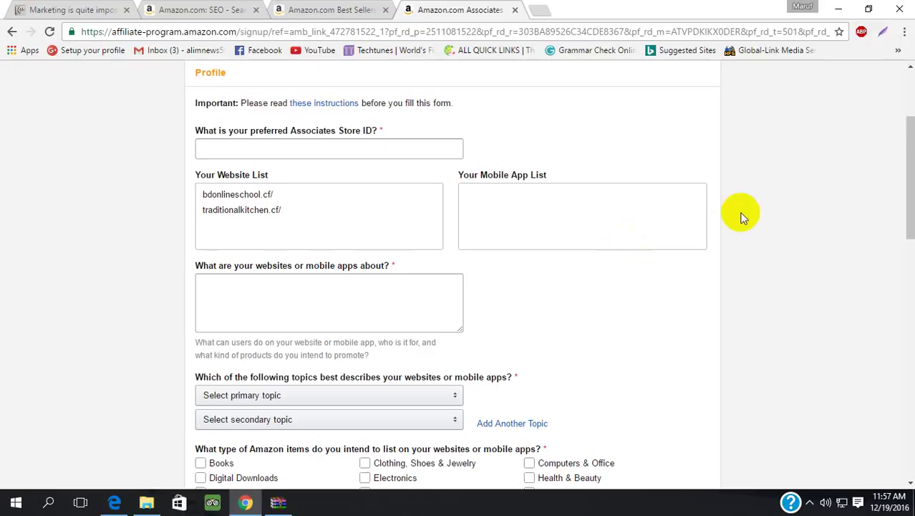
- Enter Digitalmarketing97 as the preferred Associates Store ID
left_click(393, 152)
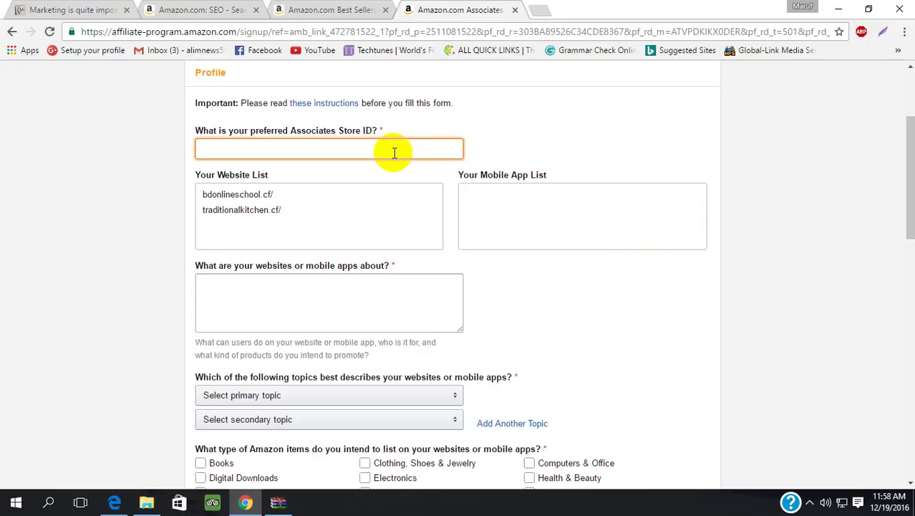
type("Digitalmarketing")
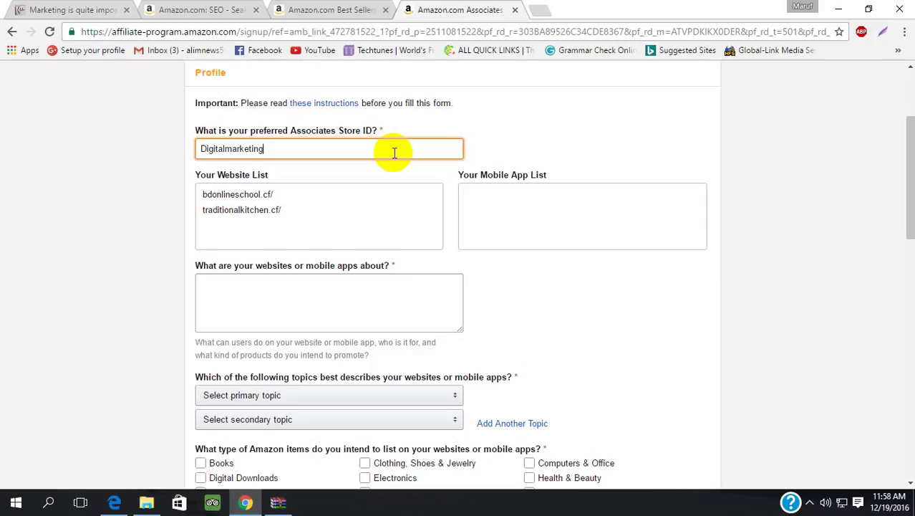
type("97")
left_click(358, 196)
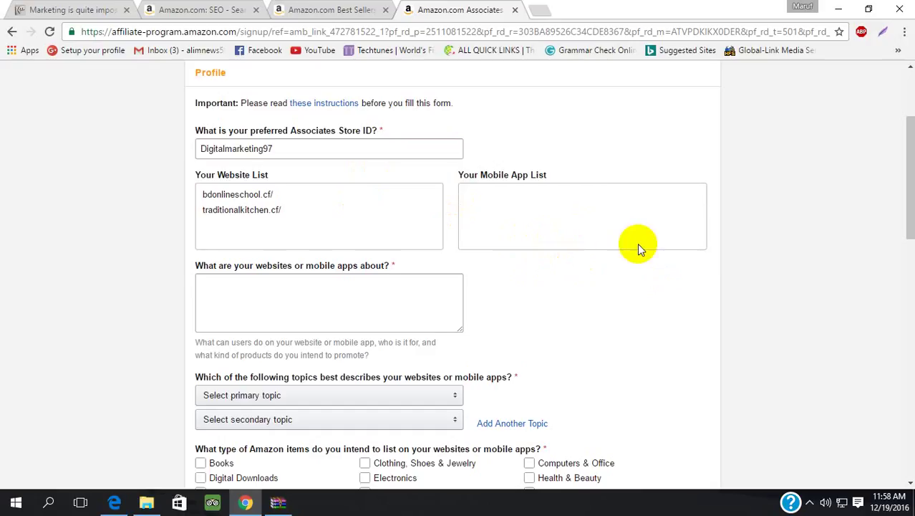
left_click(364, 294)
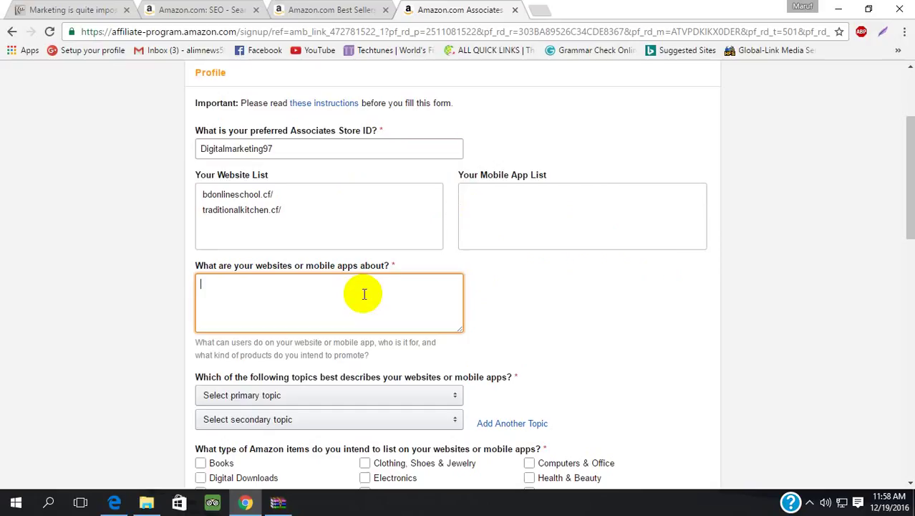
- Describe bdonlineschool as a web and online marketing update blog, then begin the traditionalkitchen paragraph
type("d")
key("BackSpace")
type("bdonlineschool is a")
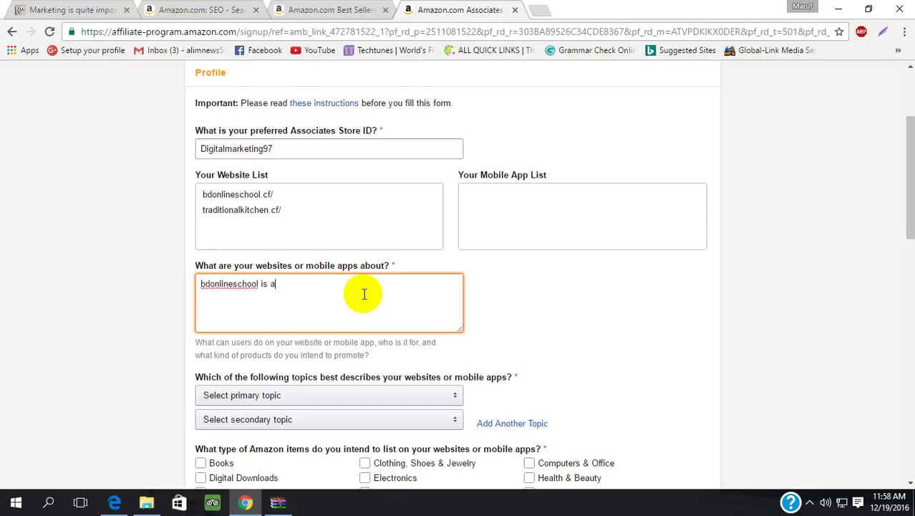
type("bout the update of all kin")
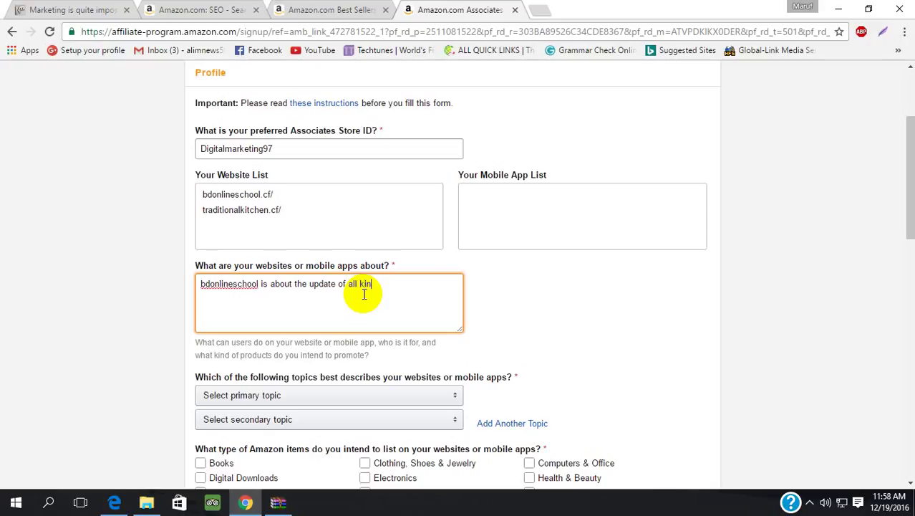
type("ds of web and online mar")
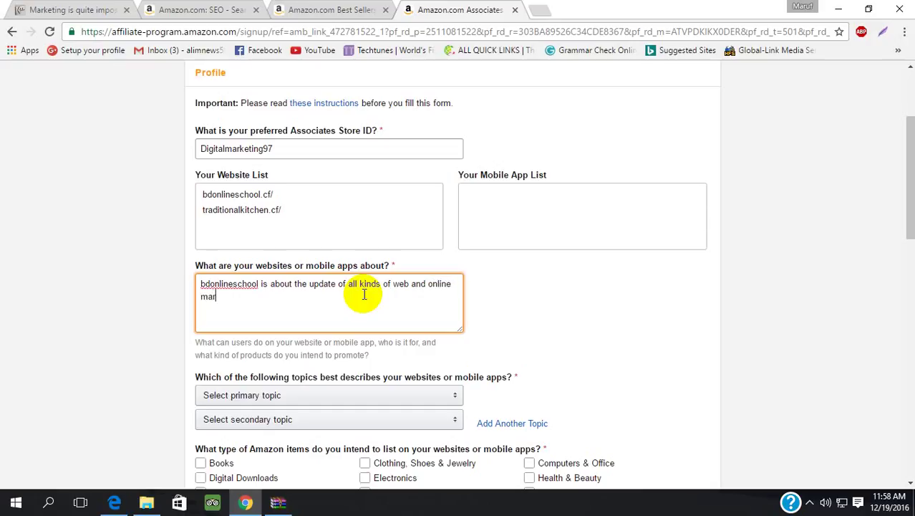
type("keting related blo")
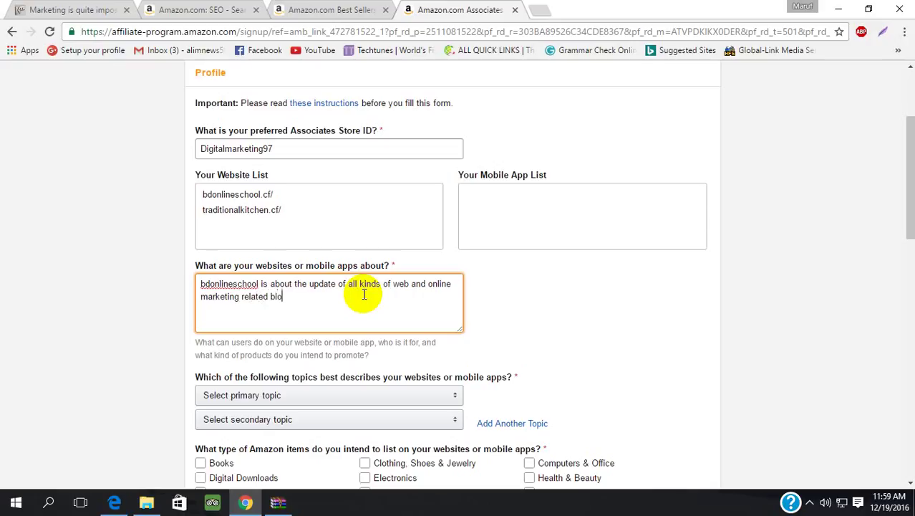
type("g")
type(".")
key("Return")
key("Return")
type("traditionalkitche")
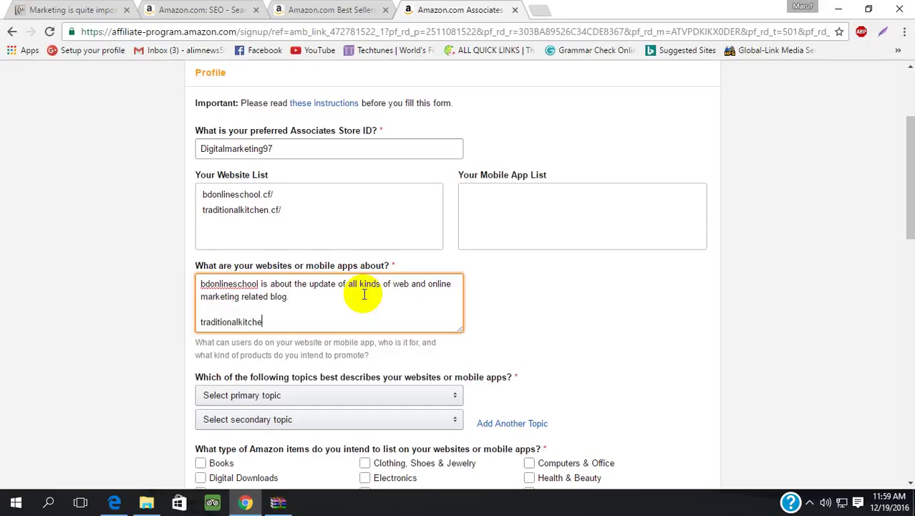
type("n is about orig")
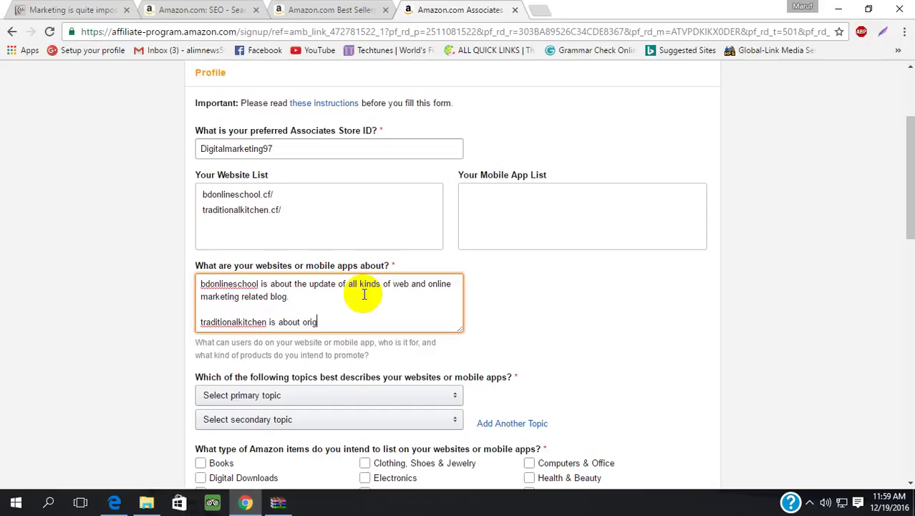
- Finish the traditionalkitchen paragraph: original traditional Bangladeshi recipes, protecting Bangladeshi culture
type("inal traditional recip")
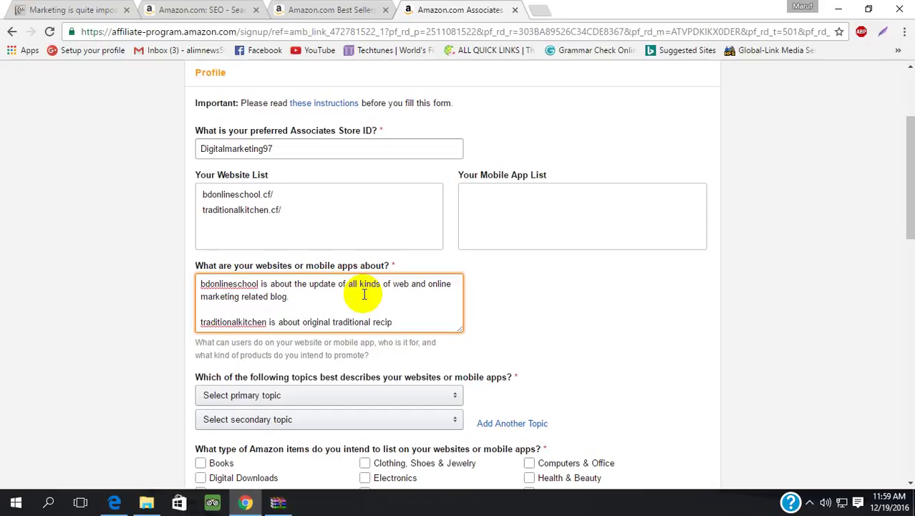
type("es of Bangladesh, ")
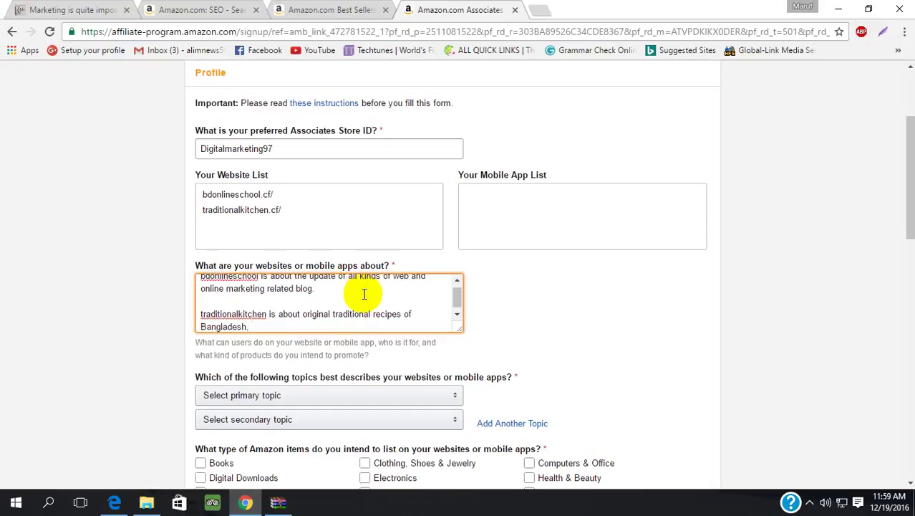
type("which cover unnique ")
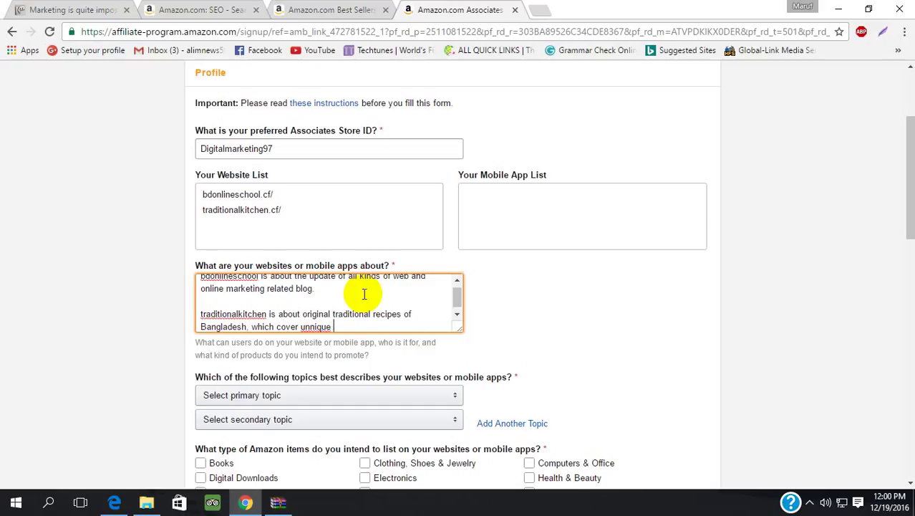
type("and national reci")
key("BackSpace")
key("BackSpace")
key("BackSpace")
key("BackSpace")
type("recipes ")
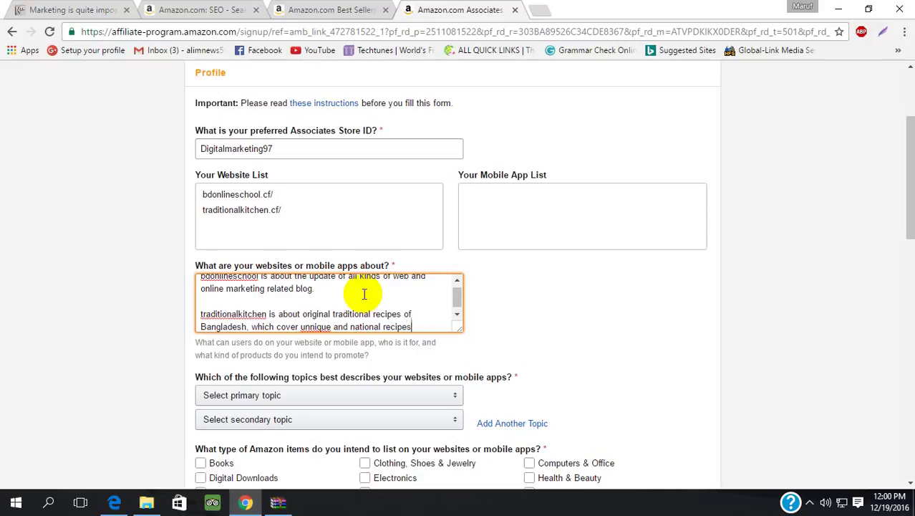
type("for")
type("being ")
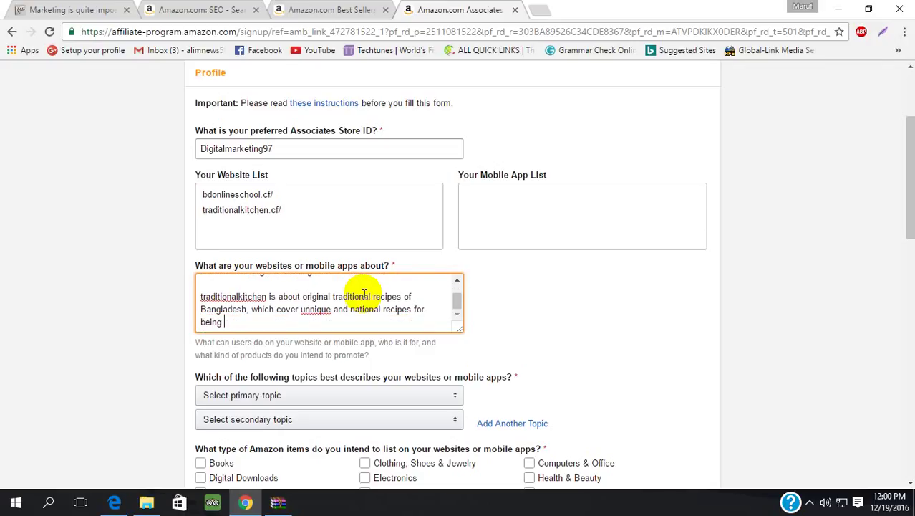
type("a part of protecting ")
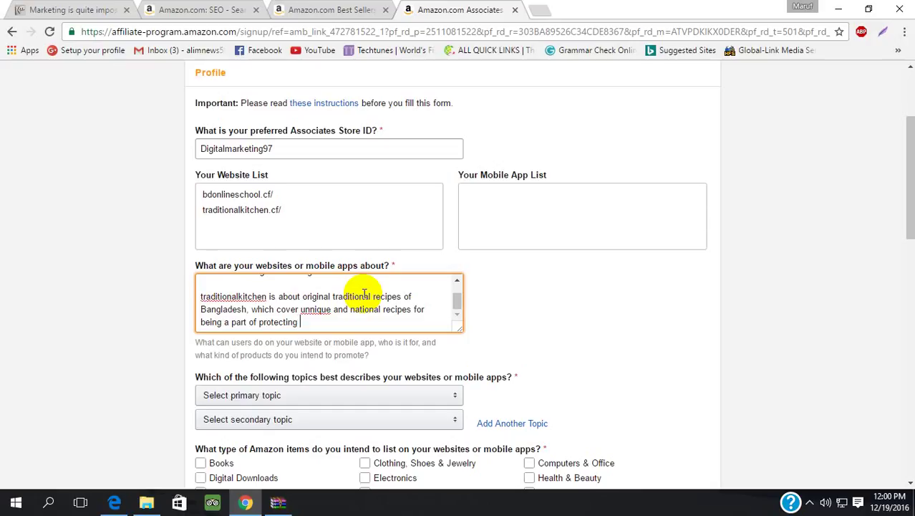
type("Bangladeshi culture")
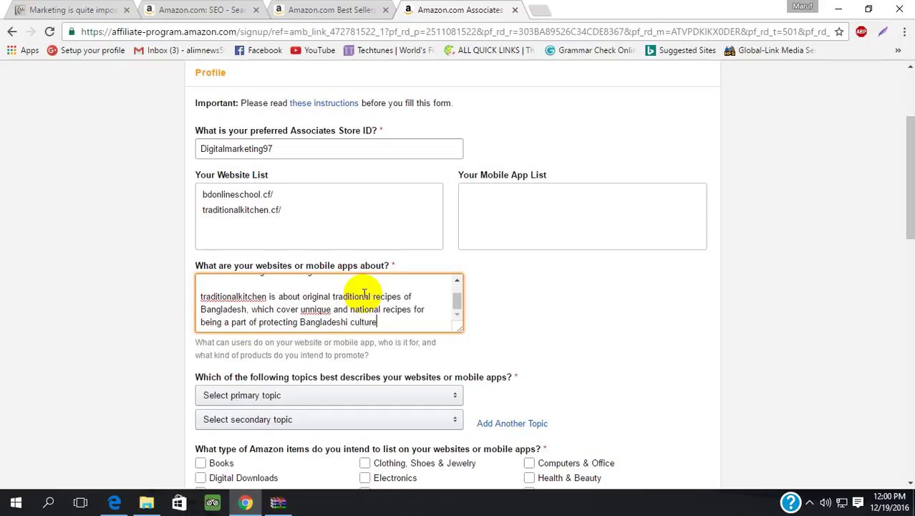
type(".")
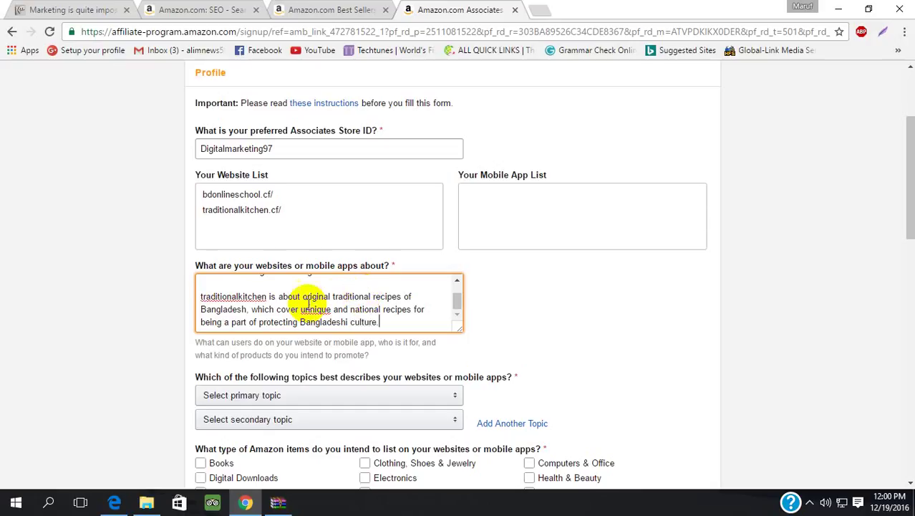
- Correct the misspelling 'unnique' to 'unique' using the spell-check suggestion
left_click(315, 317)
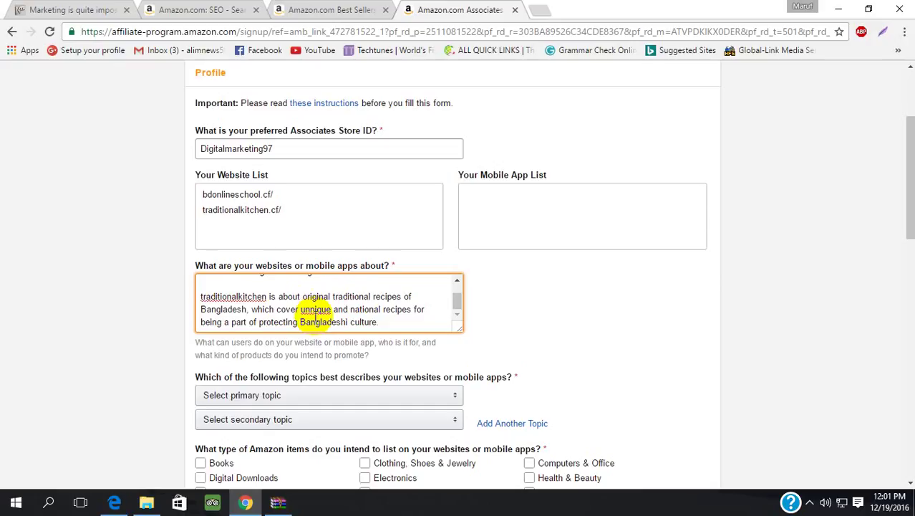
double_click(316, 320)
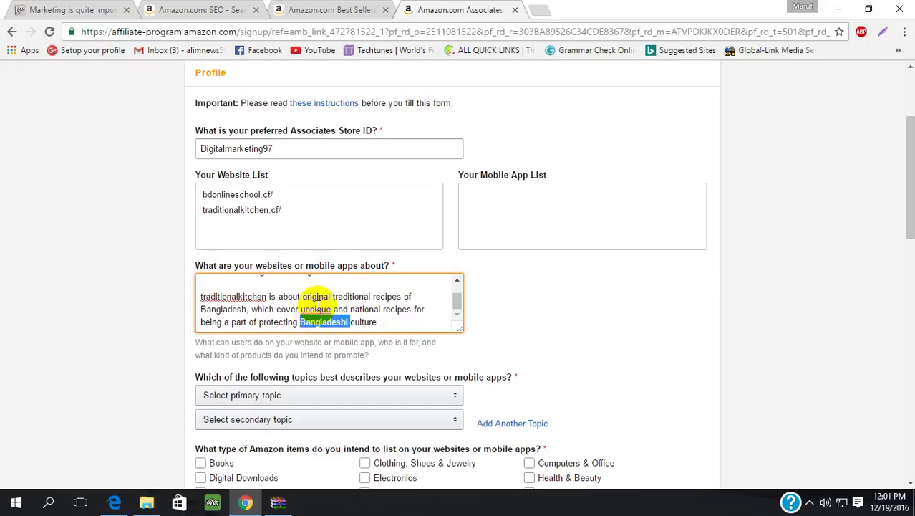
left_click(318, 306)
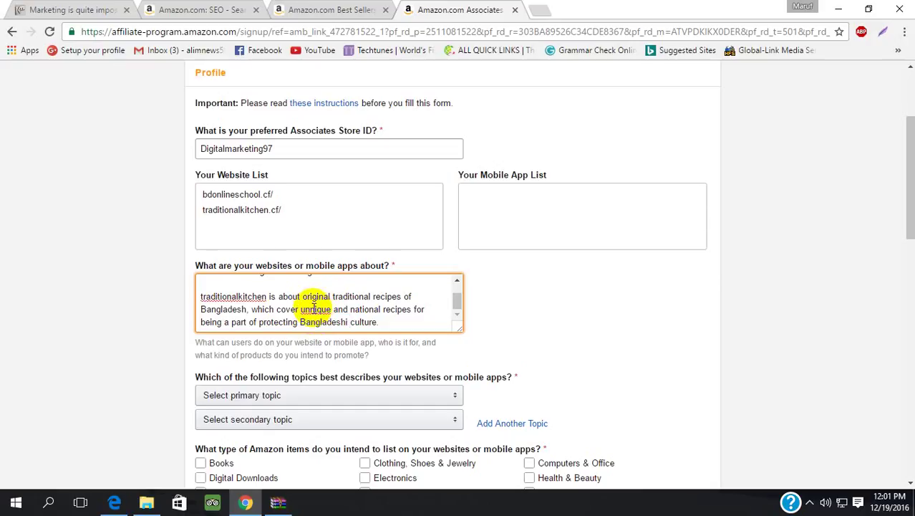
right_click(315, 306)
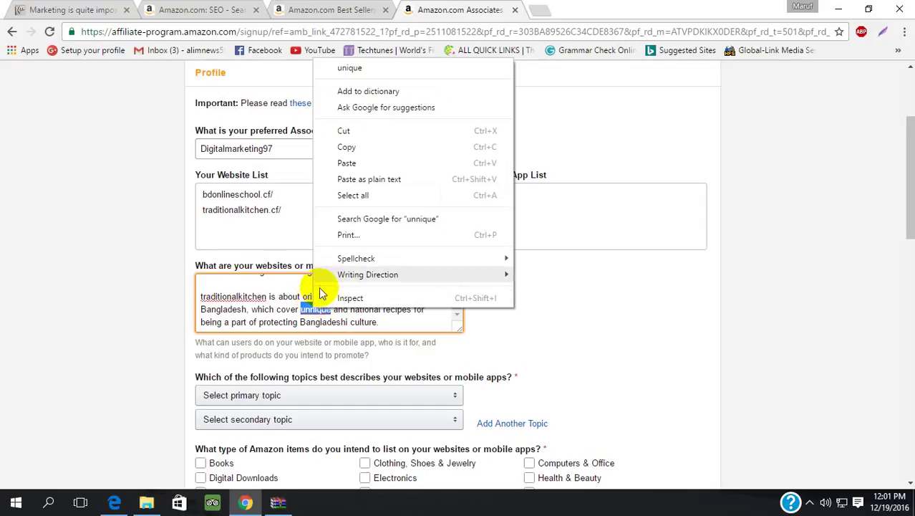
mouse_move(328, 275)
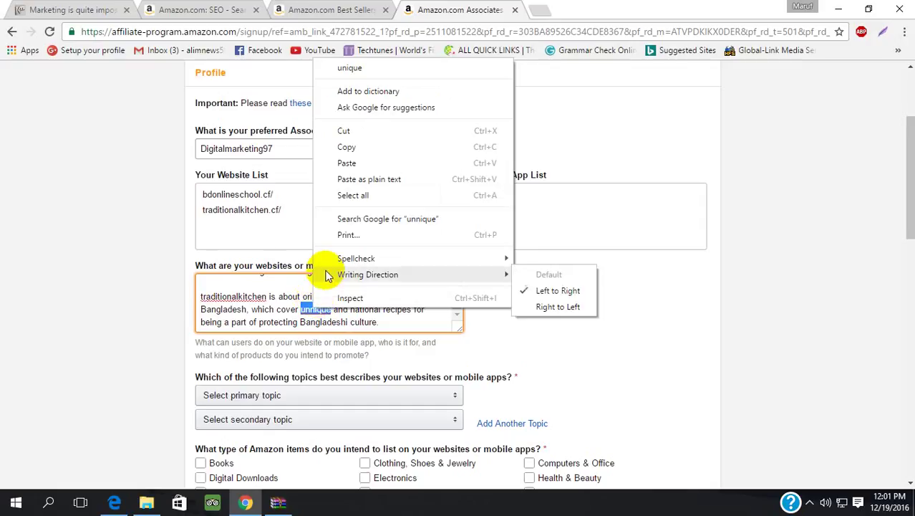
left_click(388, 68)
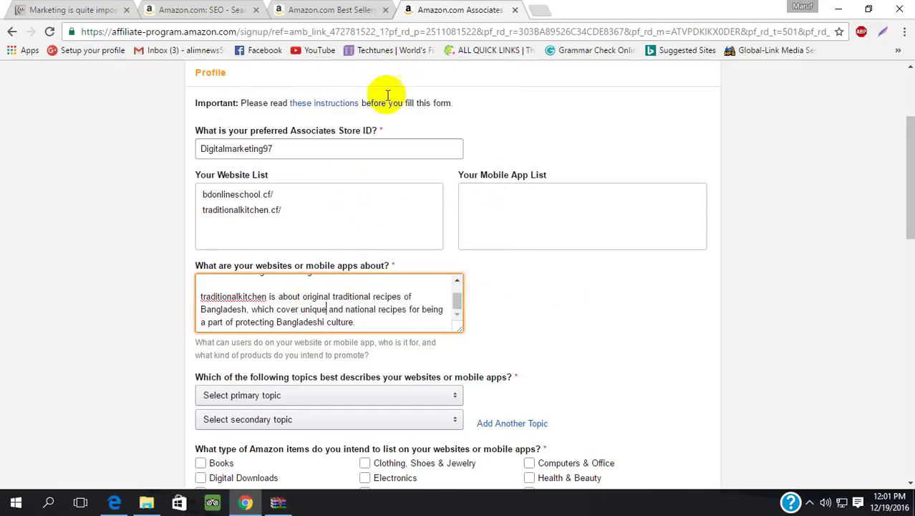
left_click(357, 323)
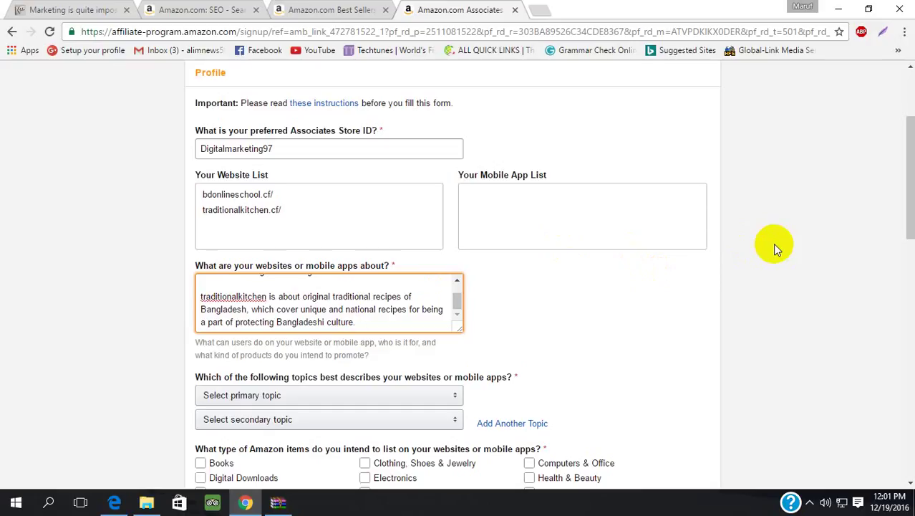
- Set primary topic Education/ School /Reference/News, secondary Home/Pets/Cooking/Weddings/Family/Arts & Crafts, and tick Books
left_click_drag(906, 188, 904, 246)
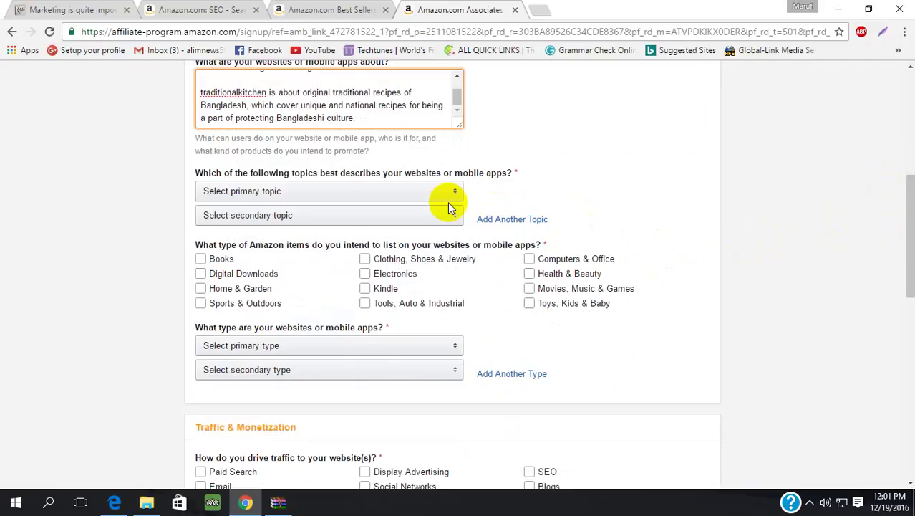
left_click(449, 199)
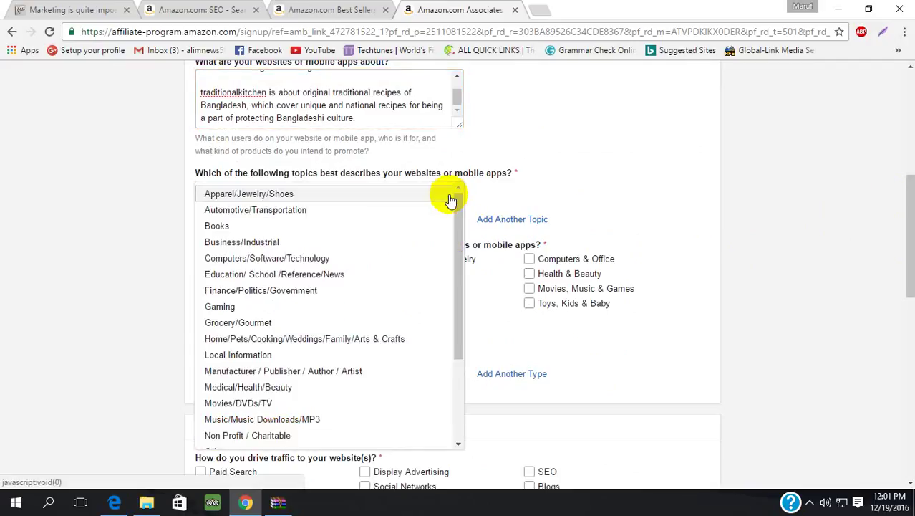
left_click(374, 275)
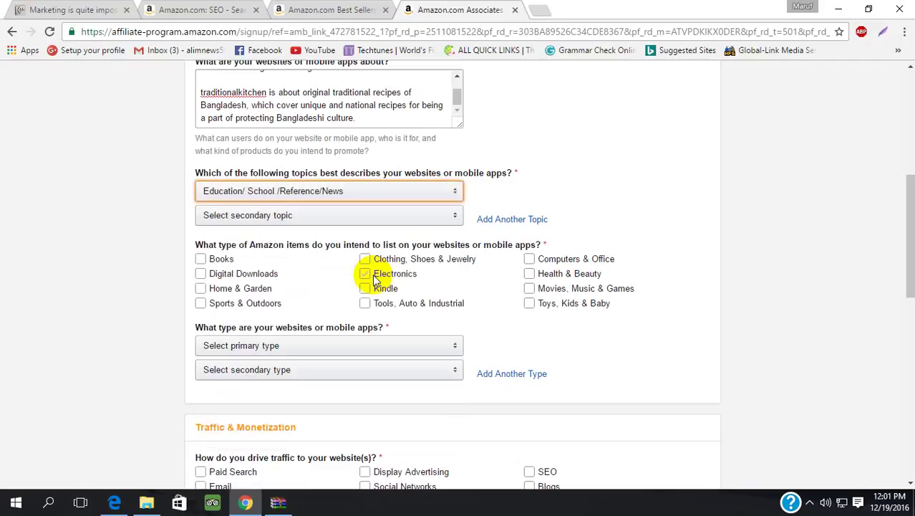
left_click(427, 216)
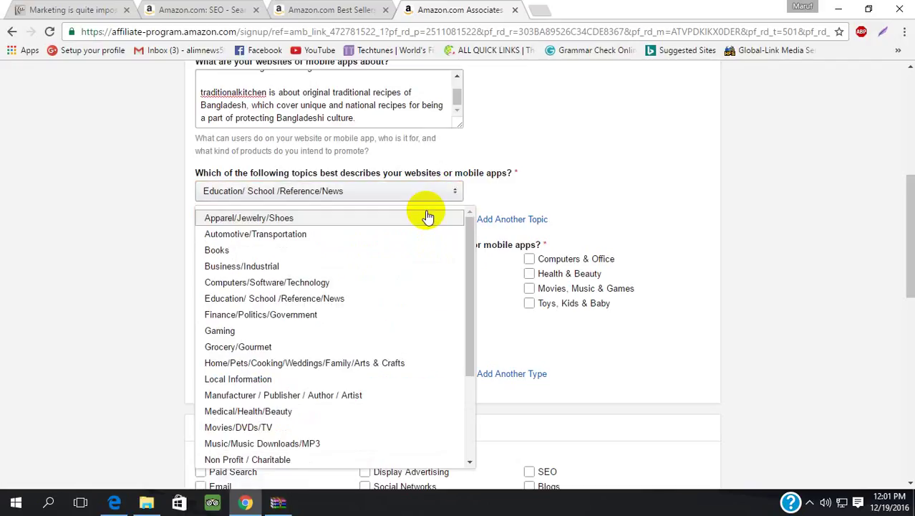
left_click(336, 362)
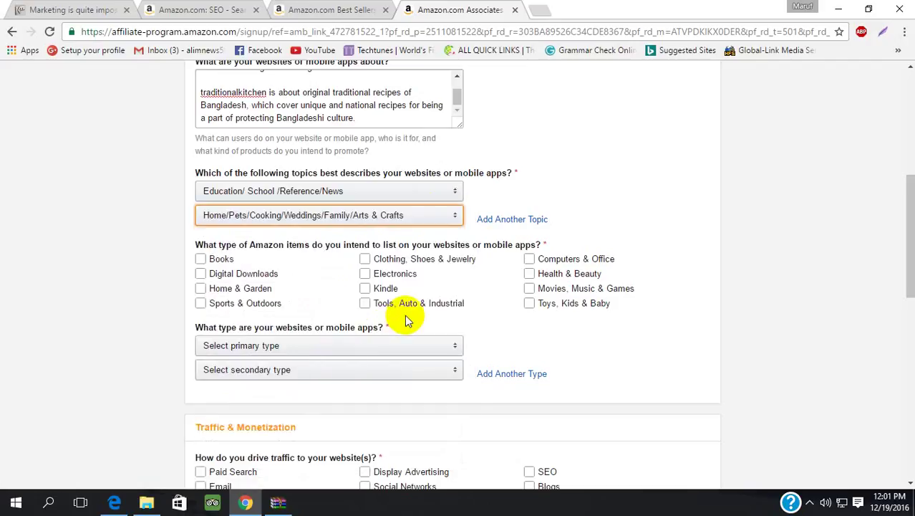
left_click(268, 274)
left_click(247, 259)
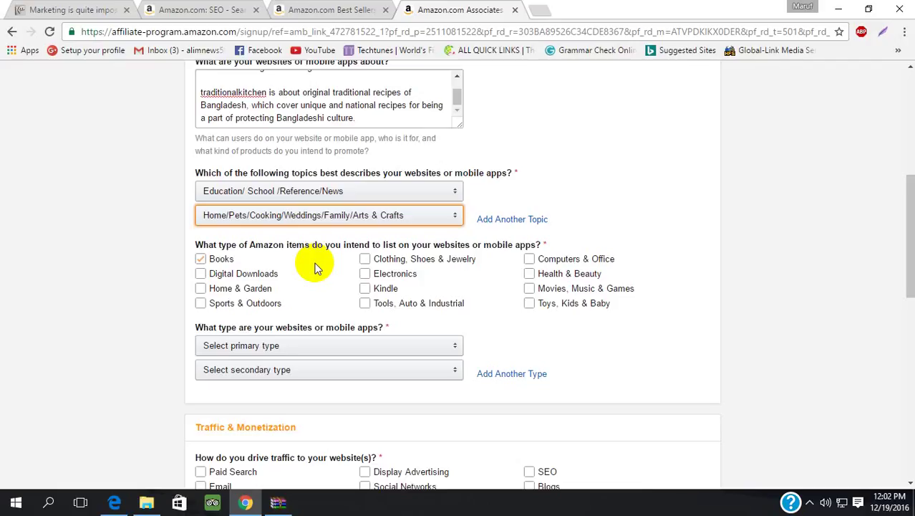
- Untick Books and tick Computers & Office and Health & Beauty as item types
left_click(217, 276)
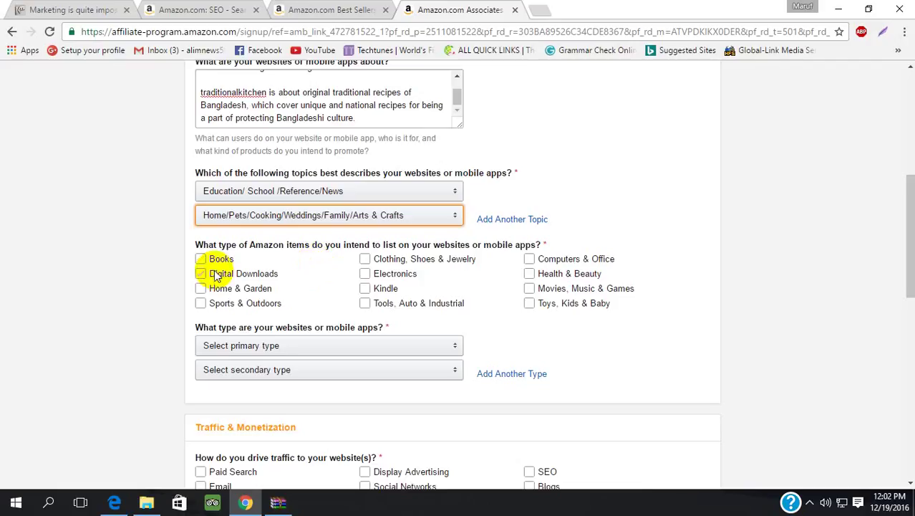
left_click(217, 275)
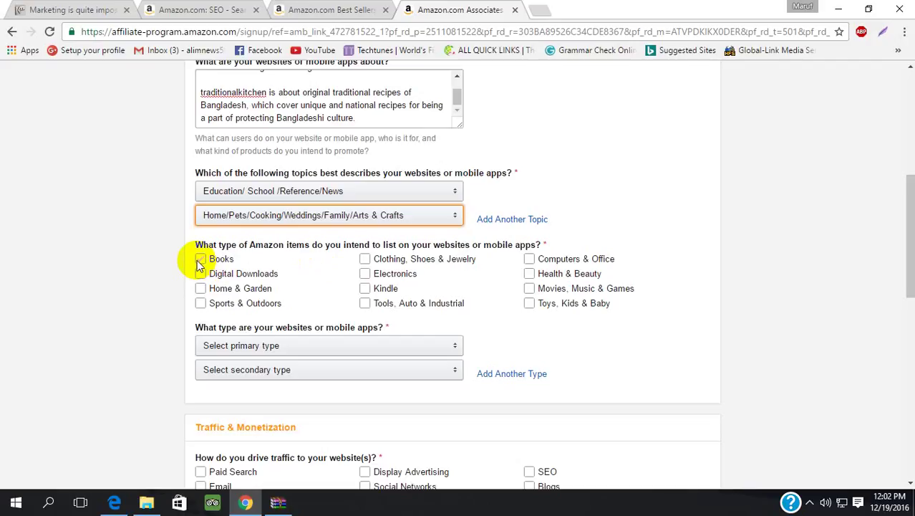
left_click(210, 274)
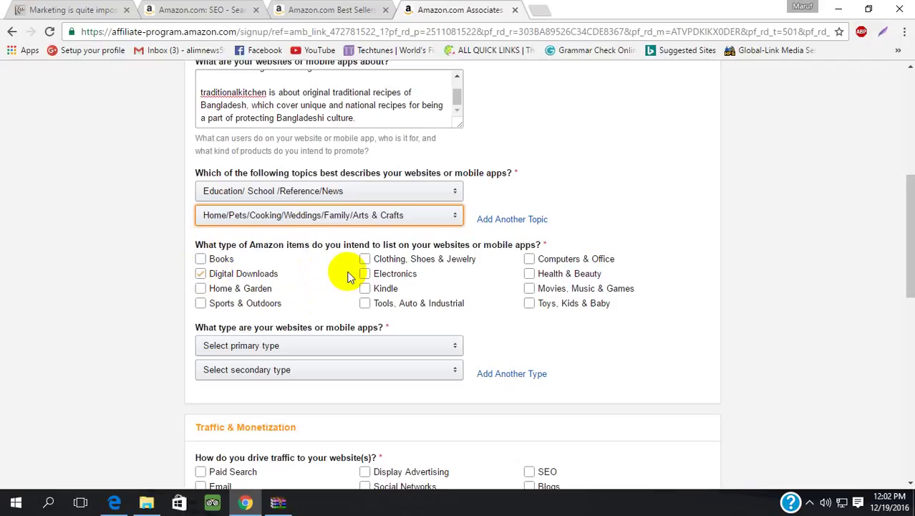
left_click(531, 260)
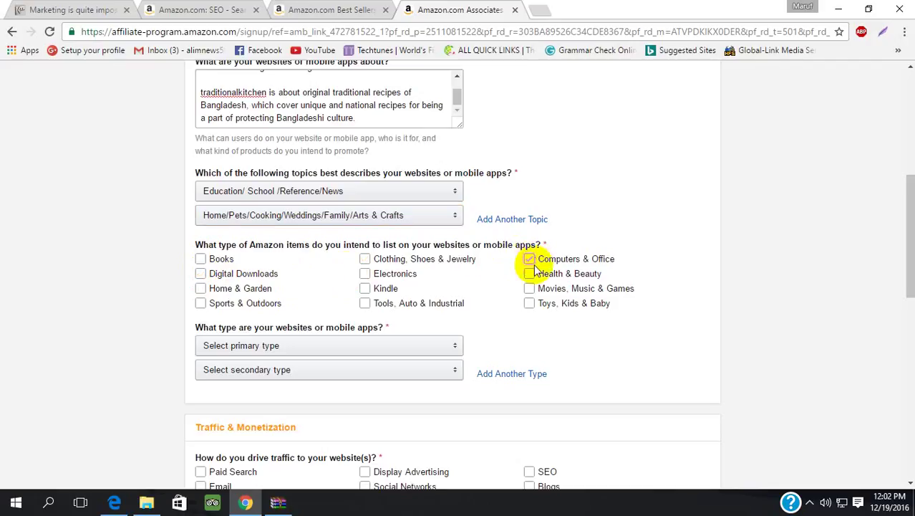
left_click(530, 275)
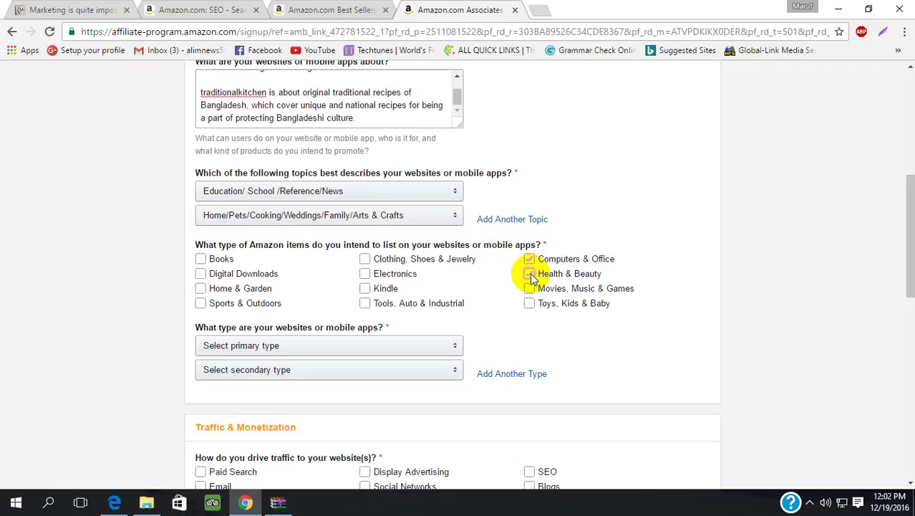
left_click(528, 304)
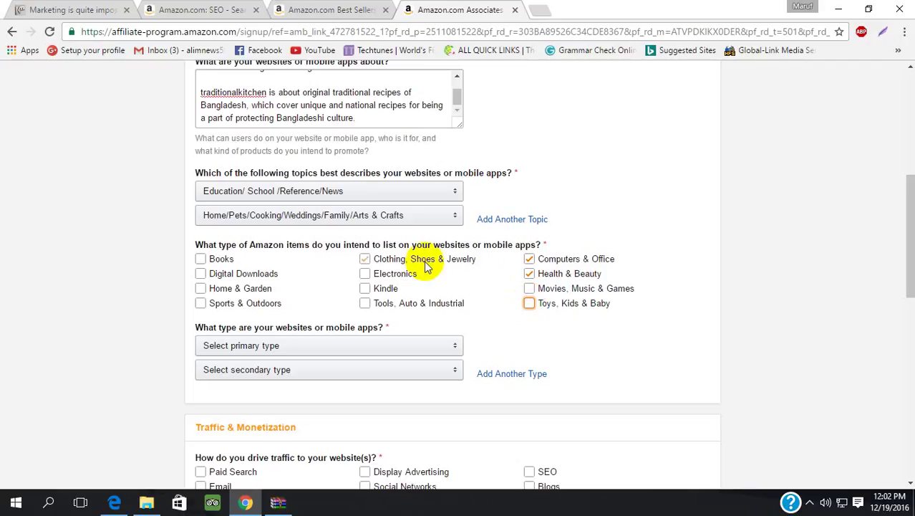
- Tick Clothing, Shoes & Jewelry, dismiss the popup panel, and untick Blogs as a traffic source
left_click(374, 262)
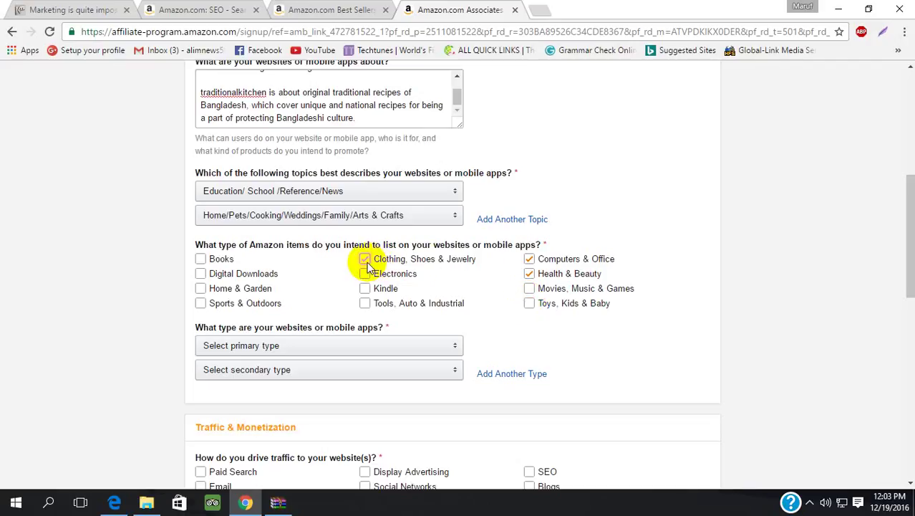
left_click(301, 275)
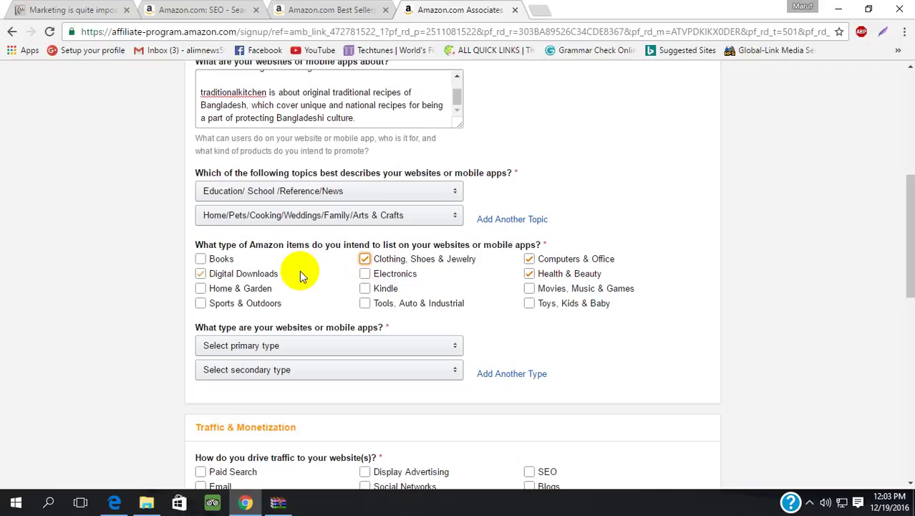
left_click(299, 270)
left_click(810, 502)
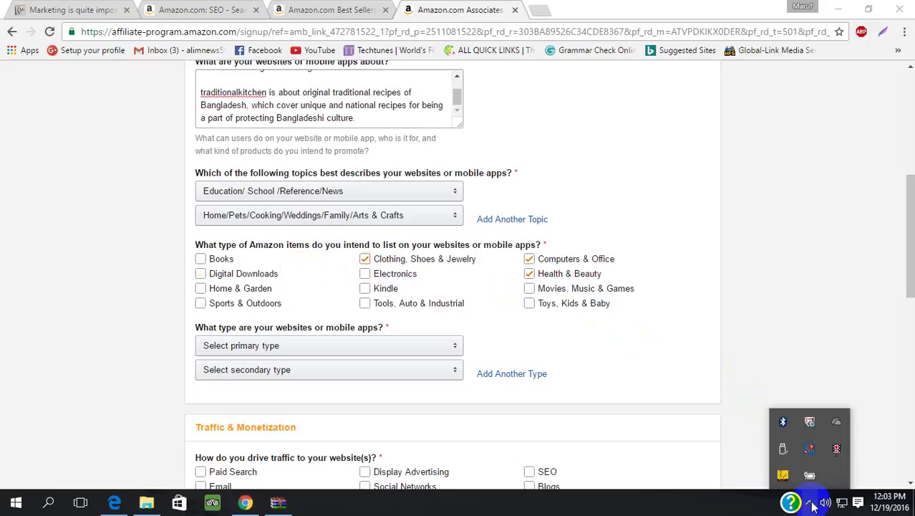
left_click(809, 503)
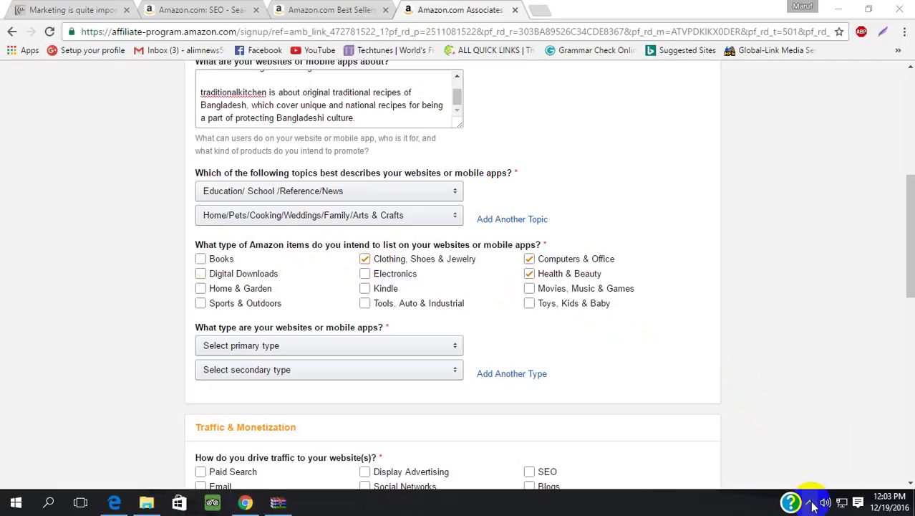
left_click(667, 493)
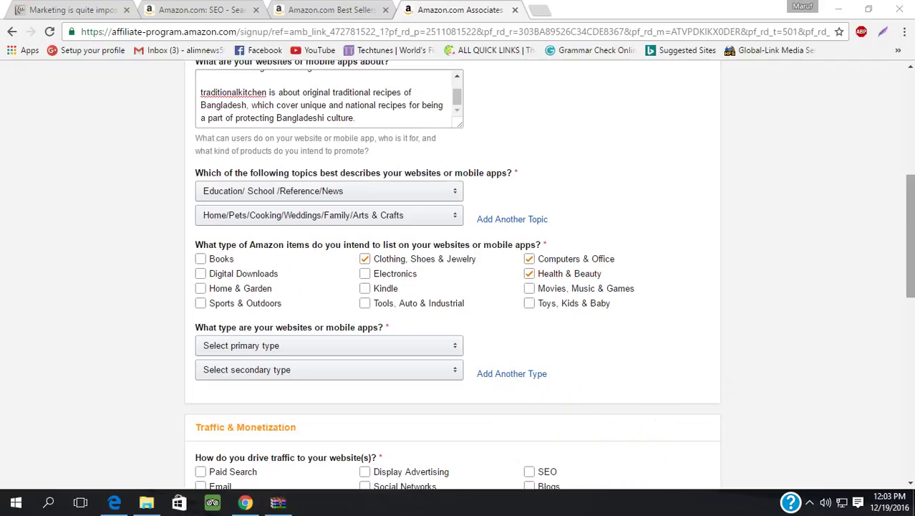
- Choose Blog as both the primary and secondary website type
left_click_drag(911, 269, 910, 315)
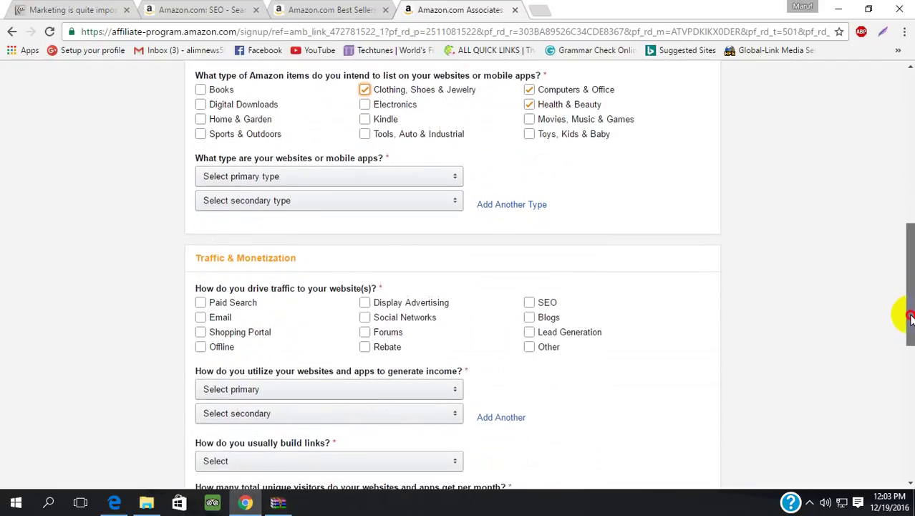
left_click(447, 188)
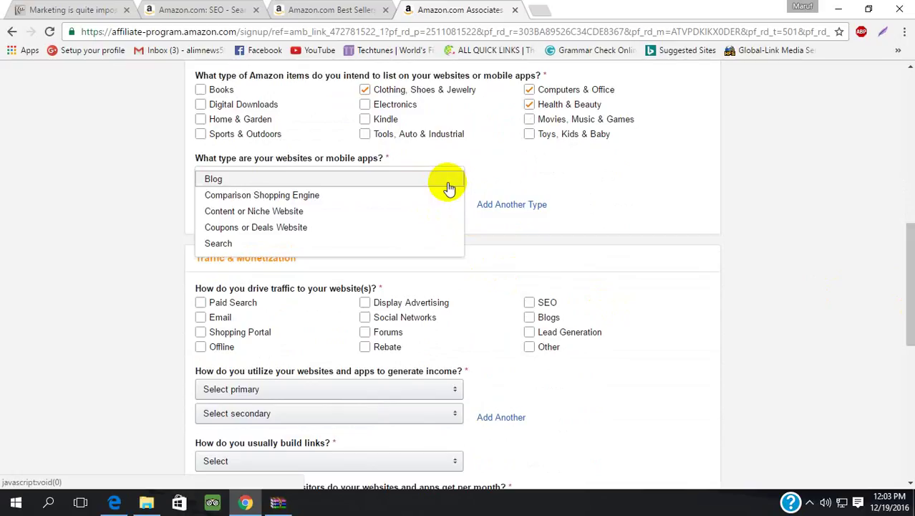
left_click(444, 180)
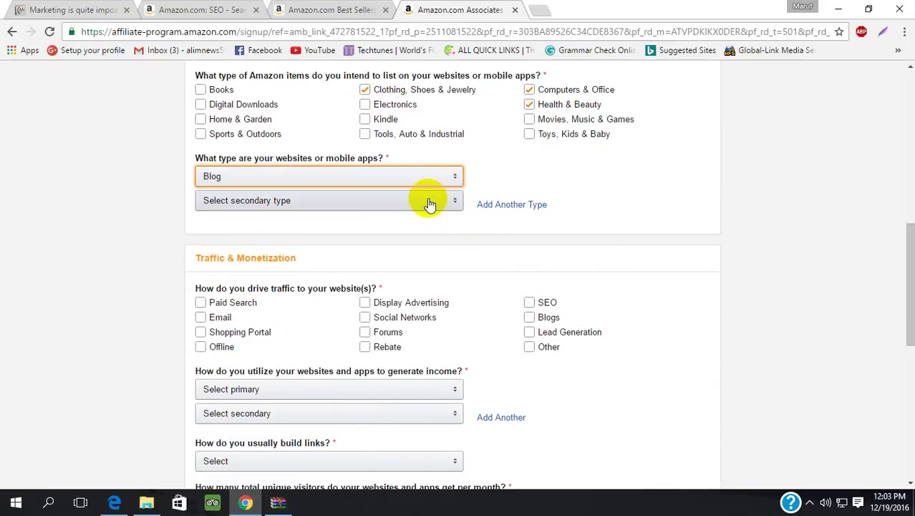
left_click(423, 200)
left_click(421, 203)
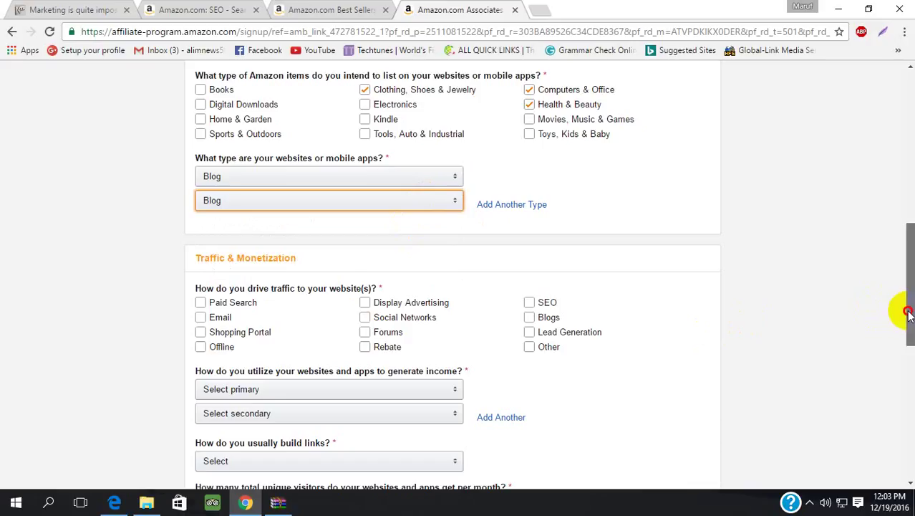
- Tick Social Networks as a traffic source
left_click_drag(908, 316, 909, 340)
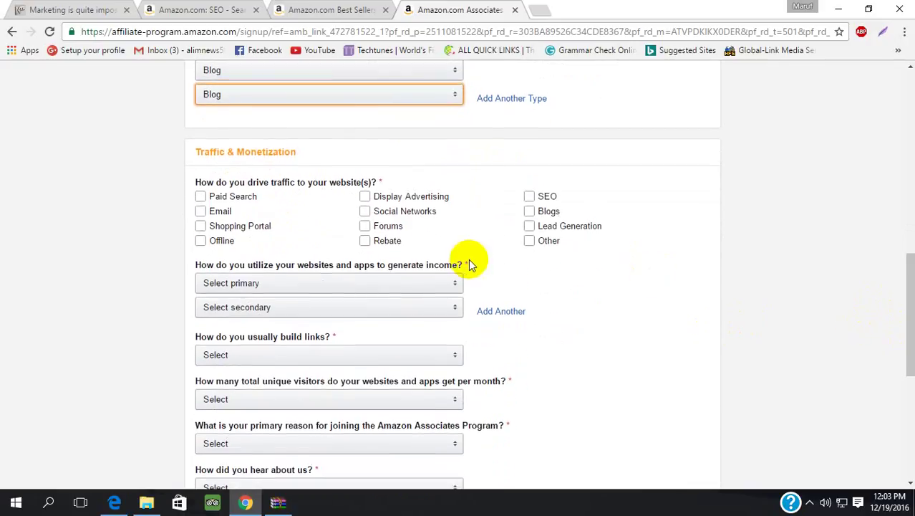
left_click(303, 202)
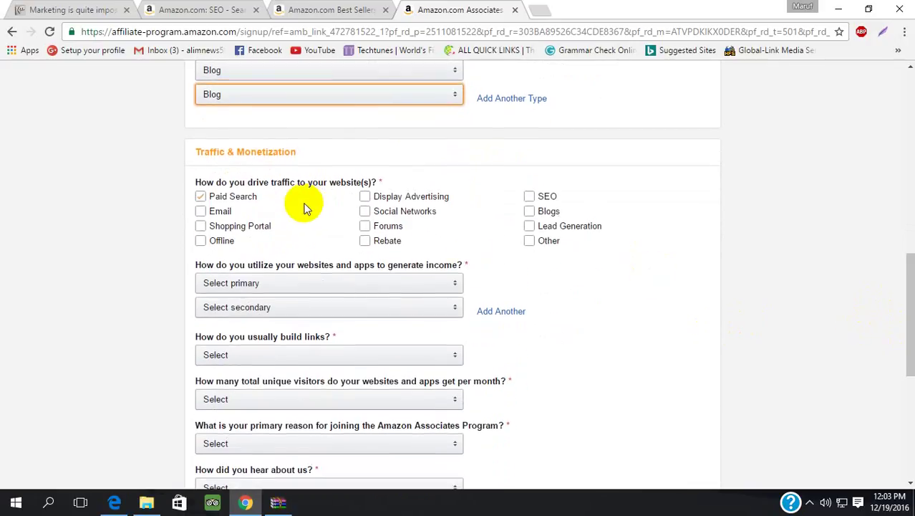
left_click(300, 204)
left_click(250, 228)
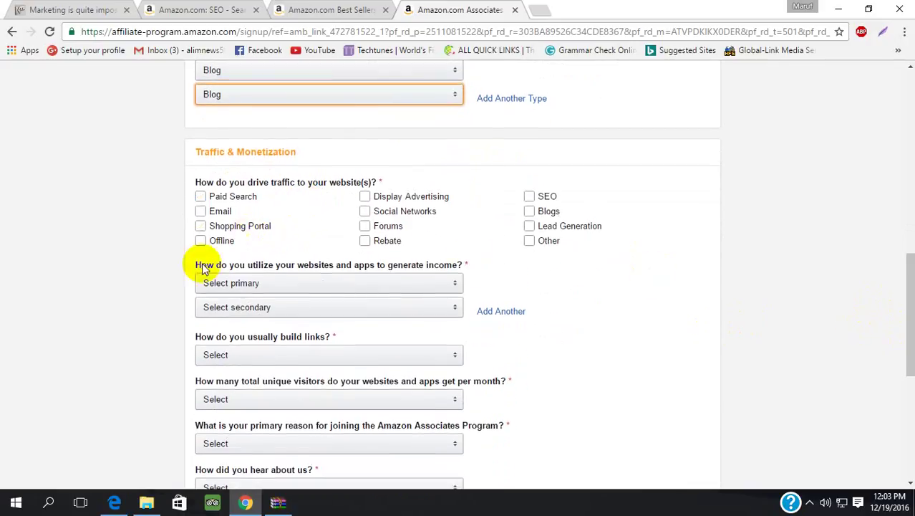
left_click(240, 242)
left_click(366, 201)
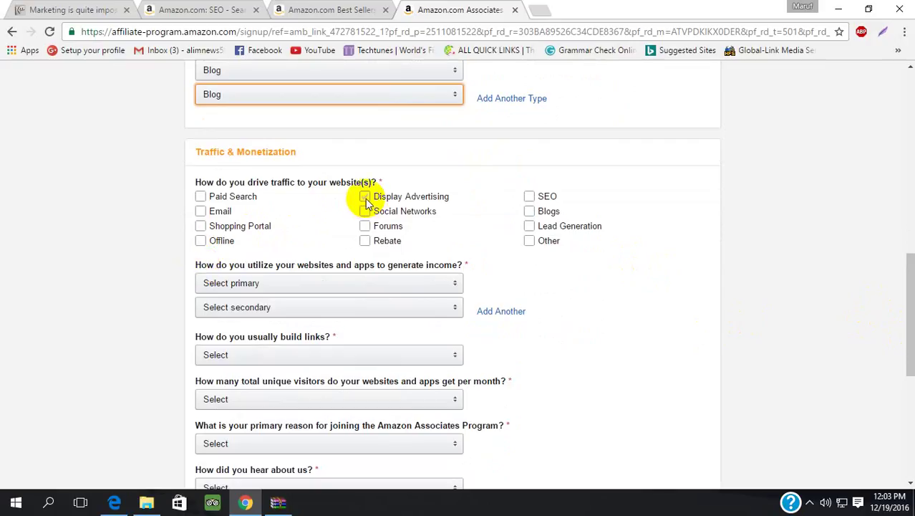
left_click(366, 202)
left_click(365, 211)
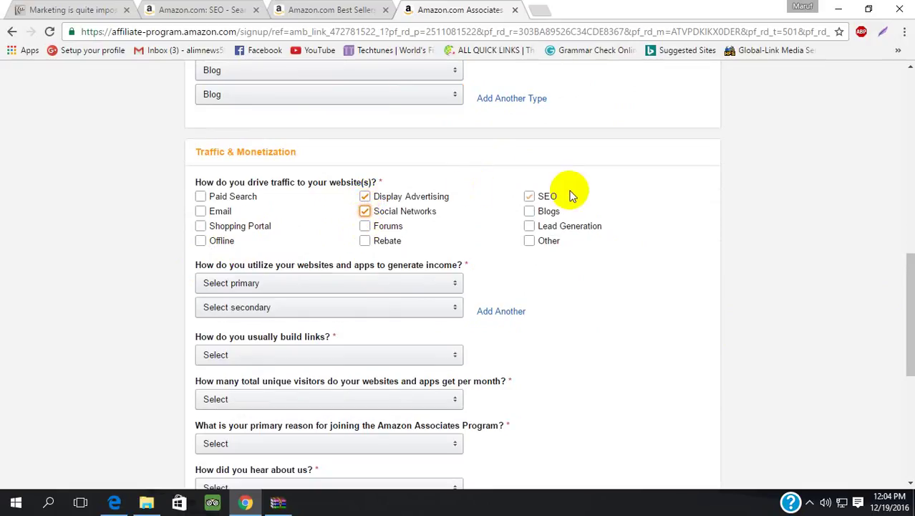
- Tick SEO, Blogs and Lead Generation, leaving Display Advertising and Email unticked
left_click(529, 197)
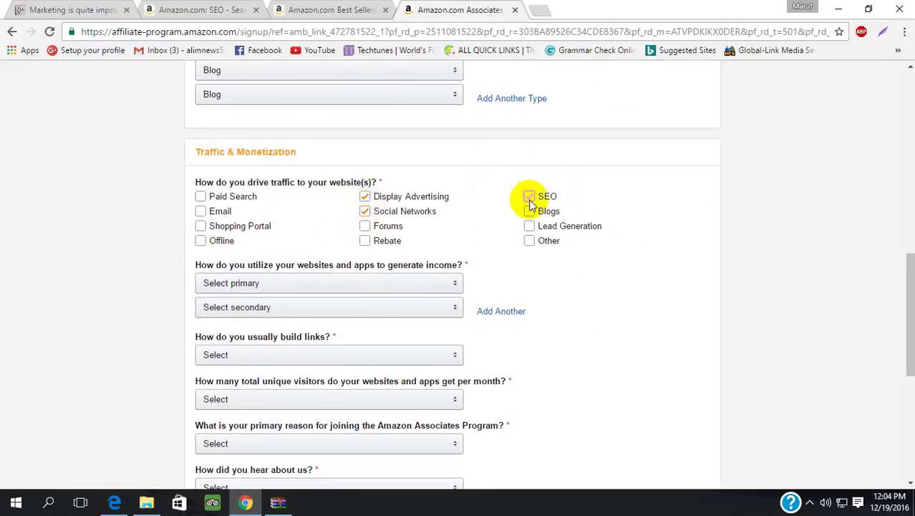
left_click(531, 213)
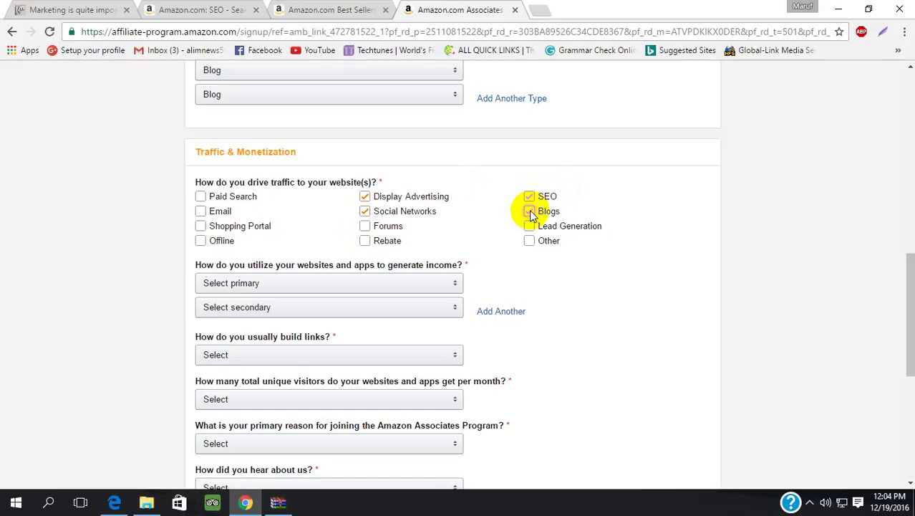
left_click(530, 212)
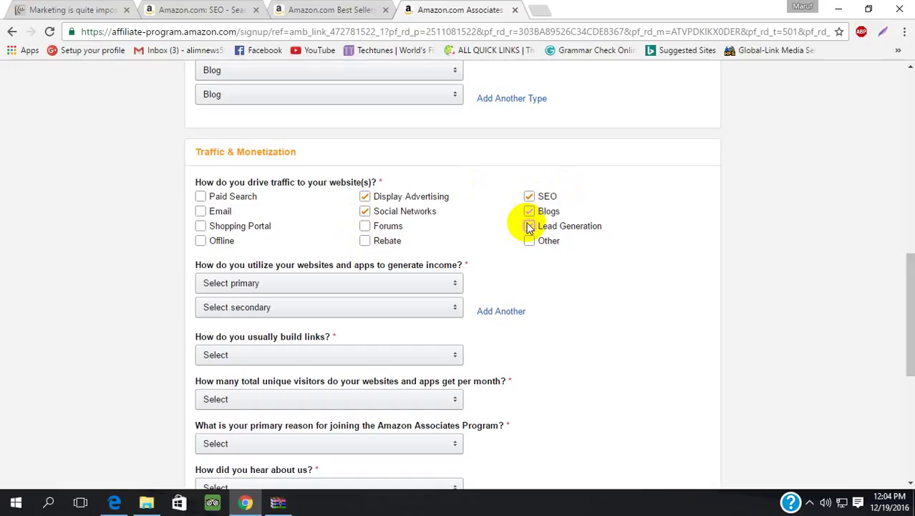
left_click(530, 227)
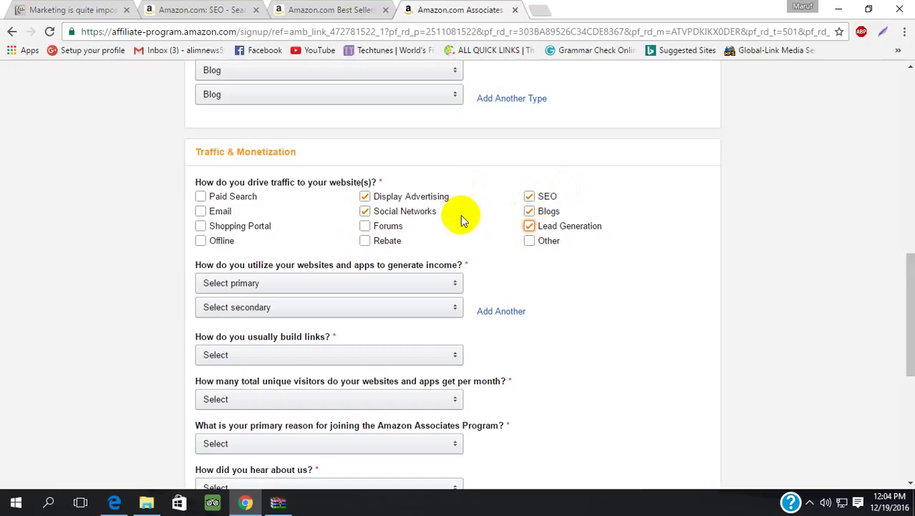
left_click(365, 198)
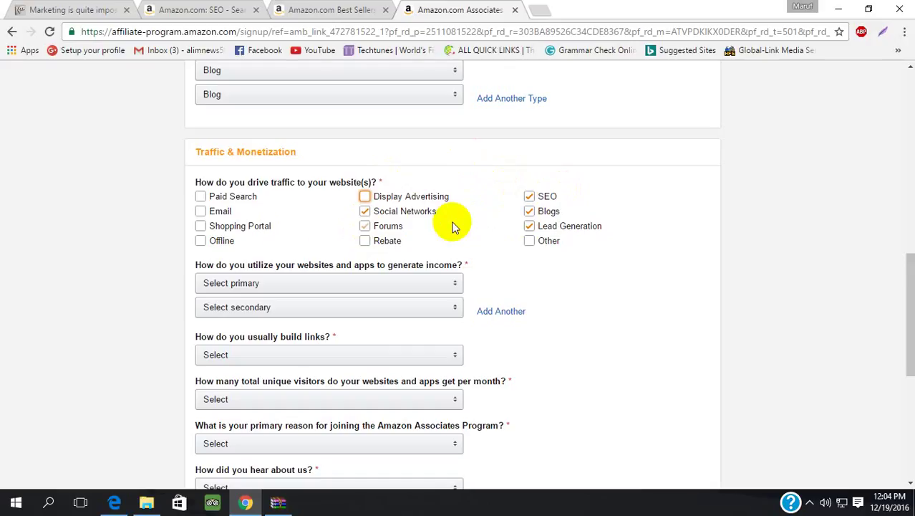
left_click(201, 212)
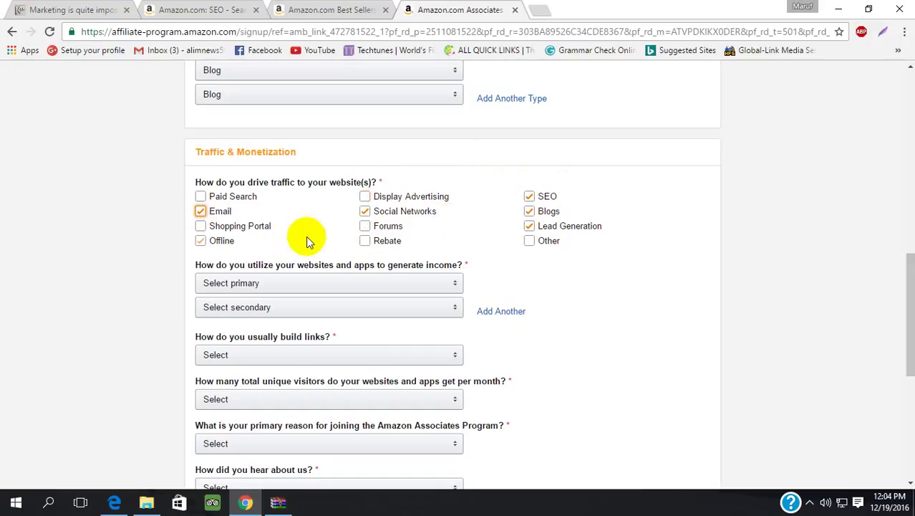
left_click(201, 212)
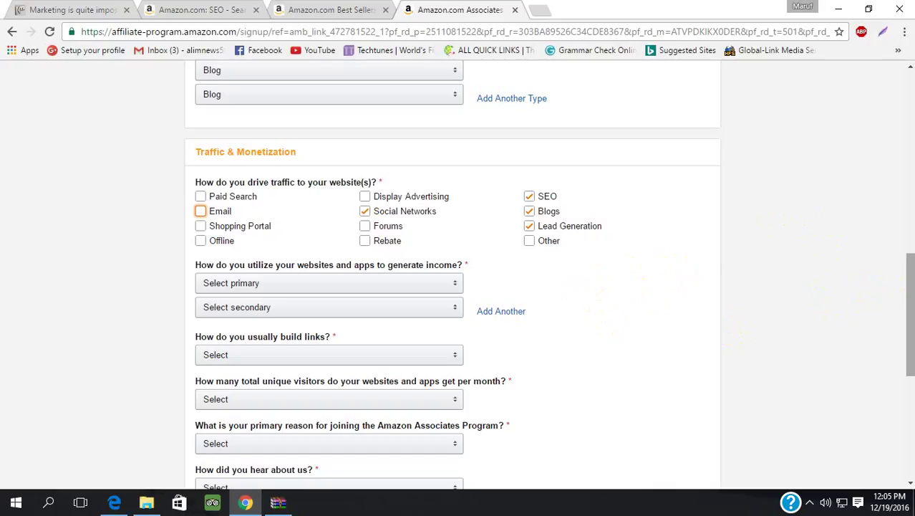
- Set primary income to Amazon Associates only and secondary income to Display Advertising
left_click_drag(906, 290, 905, 322)
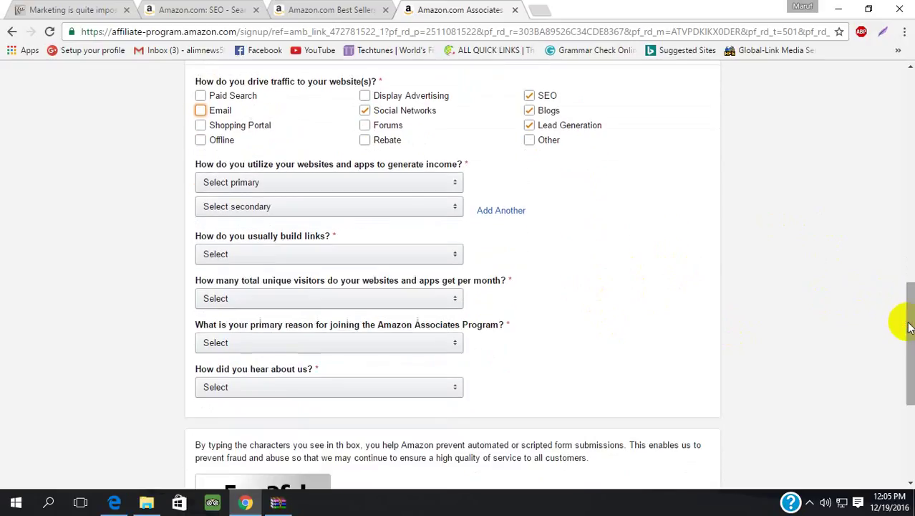
left_click(445, 183)
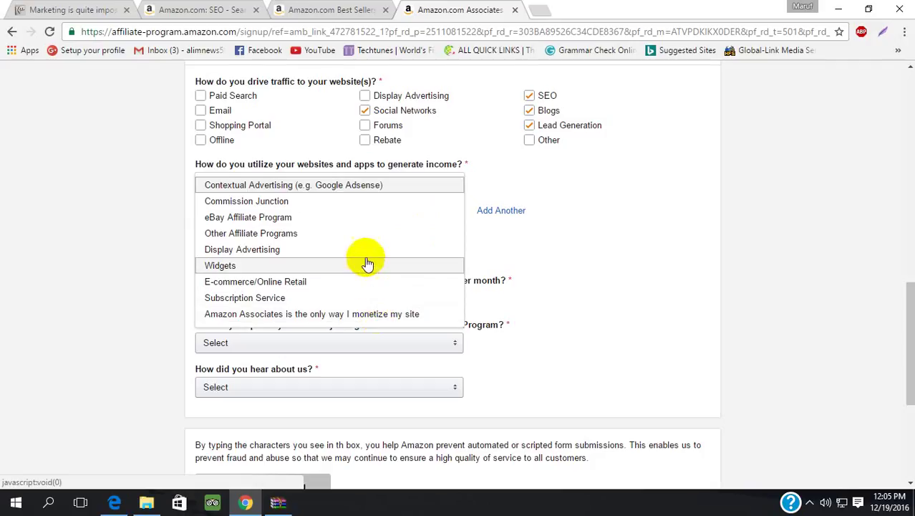
left_click(335, 314)
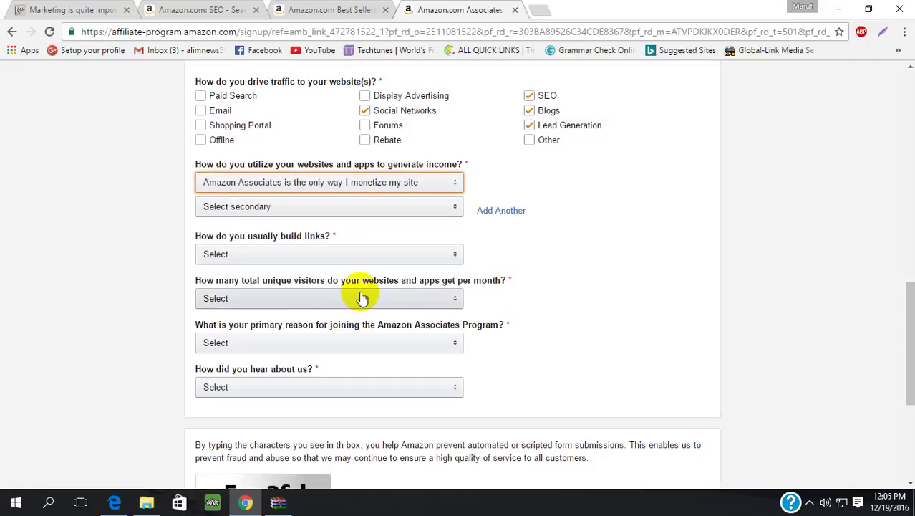
left_click(400, 211)
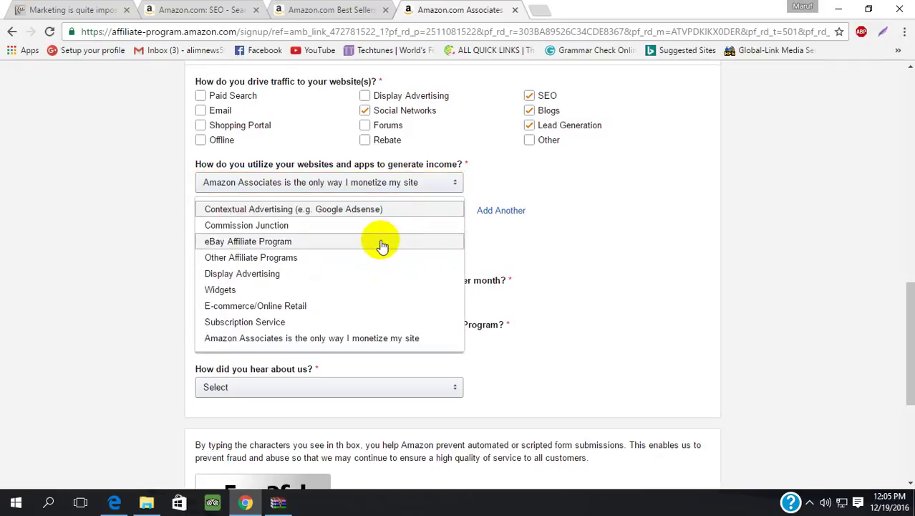
left_click(358, 273)
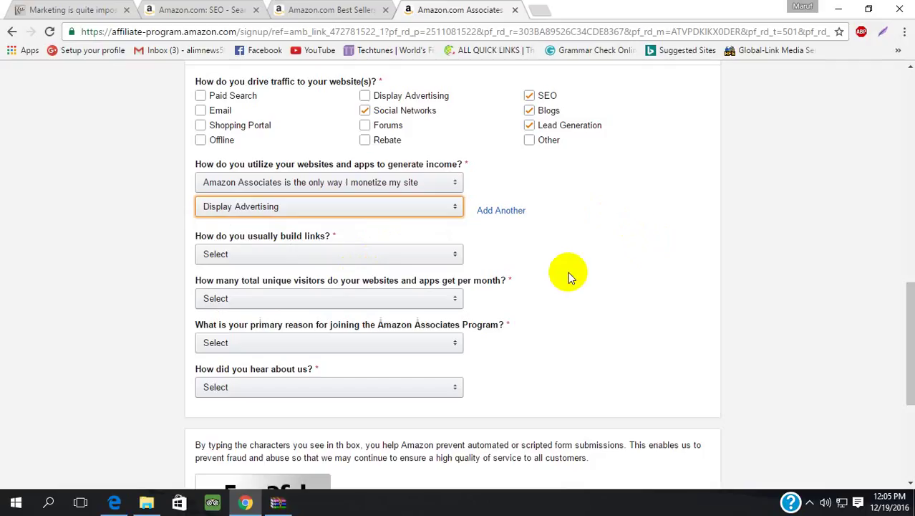
- Answer that links are usually built with a Blog Editor
left_click(454, 256)
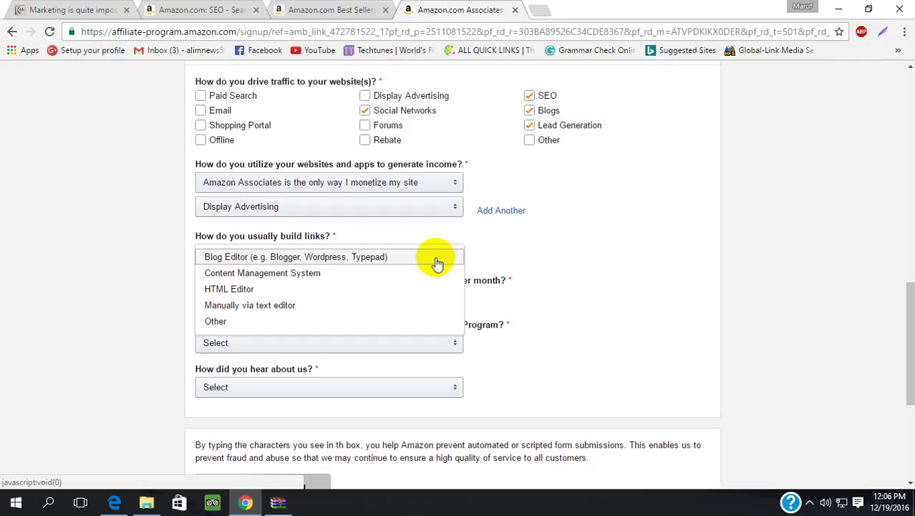
left_click(436, 264)
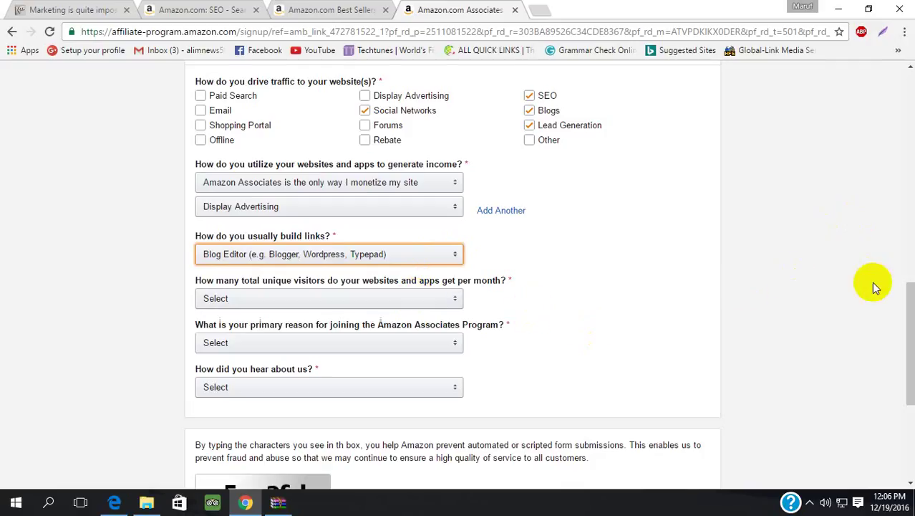
left_click(907, 315)
- Select 'From 501 to 5,000' for unique visitors per month
left_click_drag(908, 320, 908, 327)
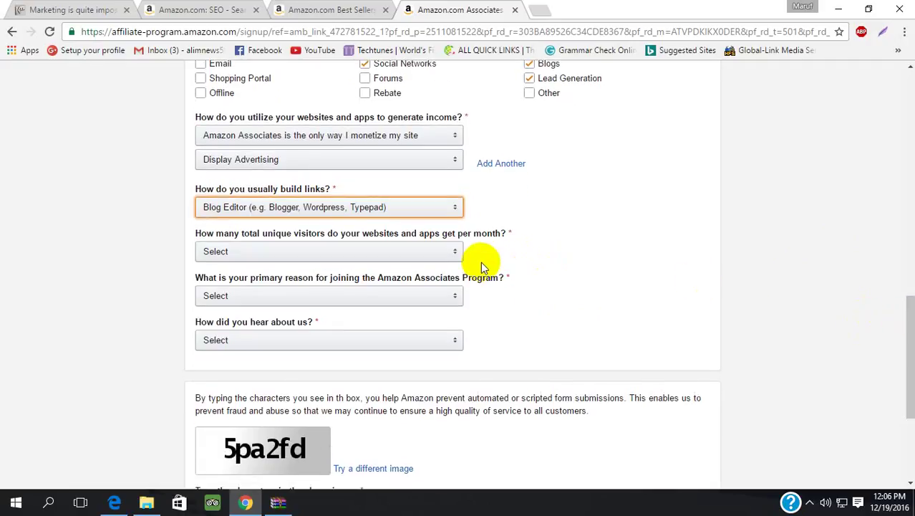
left_click(438, 256)
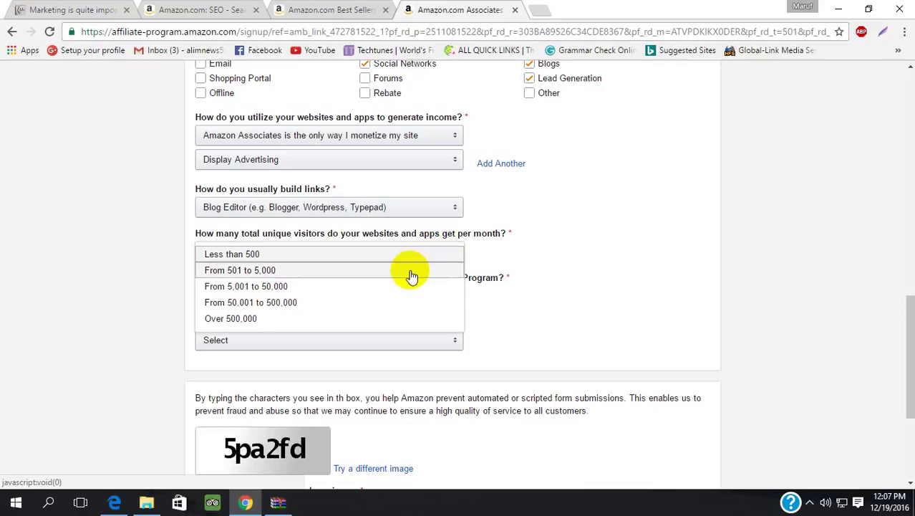
left_click(412, 271)
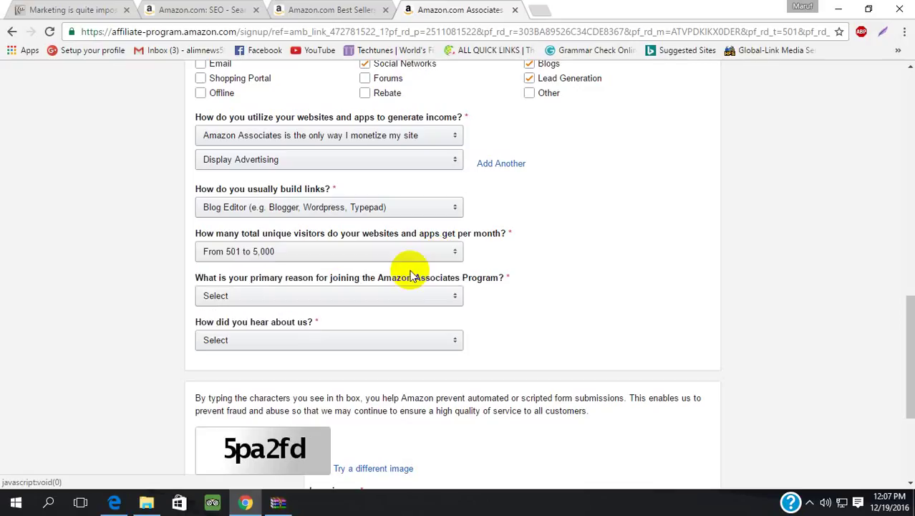
left_click(577, 252)
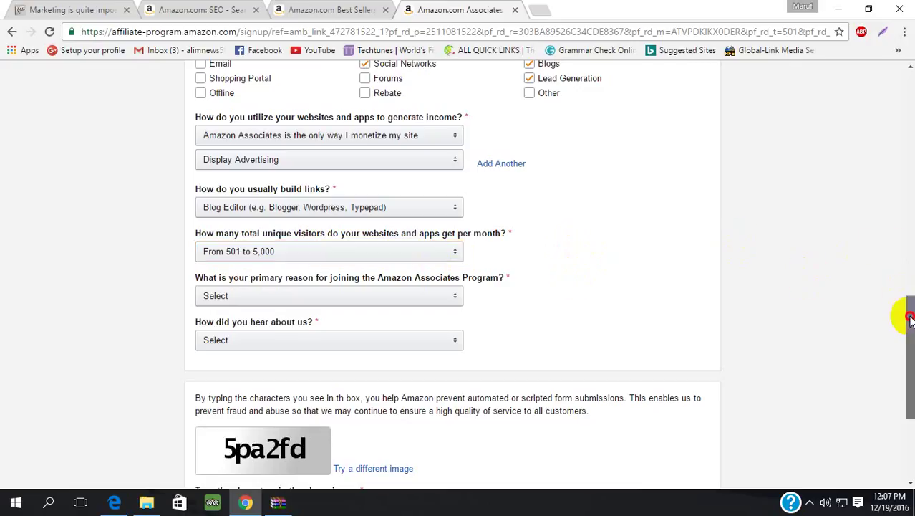
left_click_drag(908, 315, 908, 340)
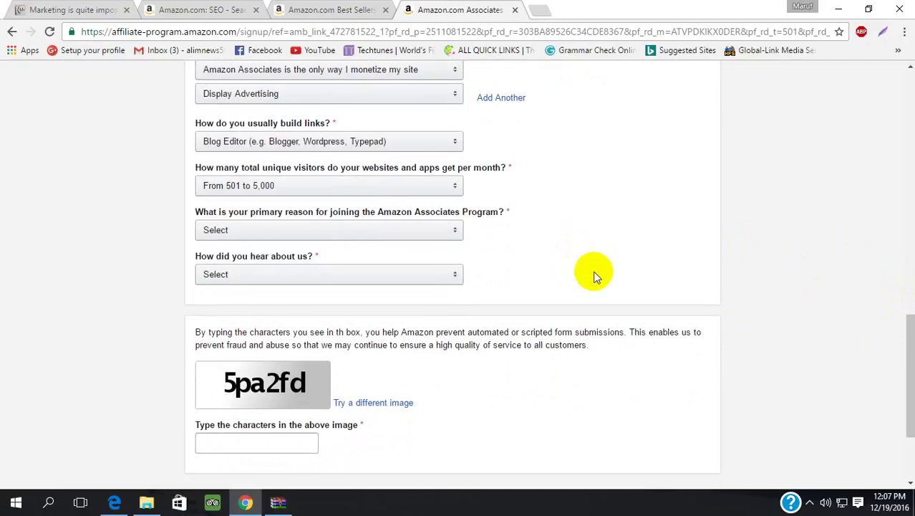
- Answer 'To monetize my site' as joining reason and 'Word of Mouth' as referral source
left_click(452, 244)
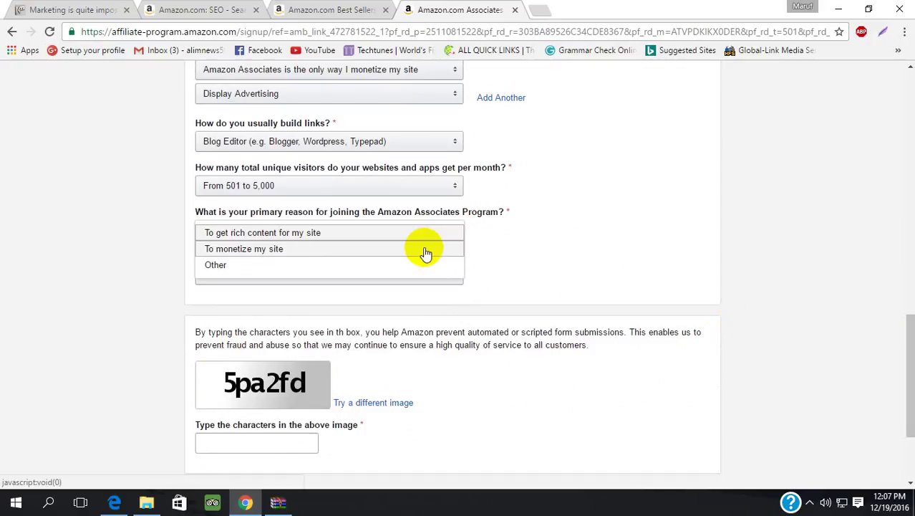
left_click(425, 251)
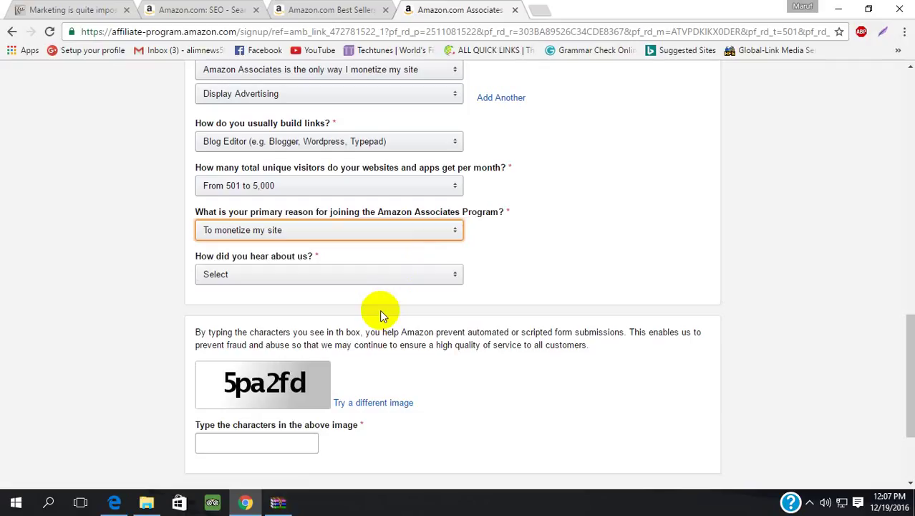
left_click(420, 279)
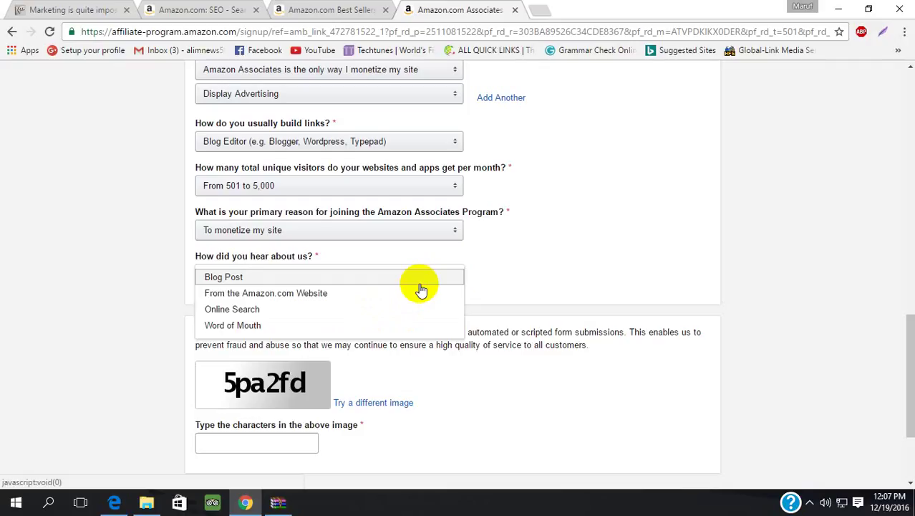
left_click(361, 327)
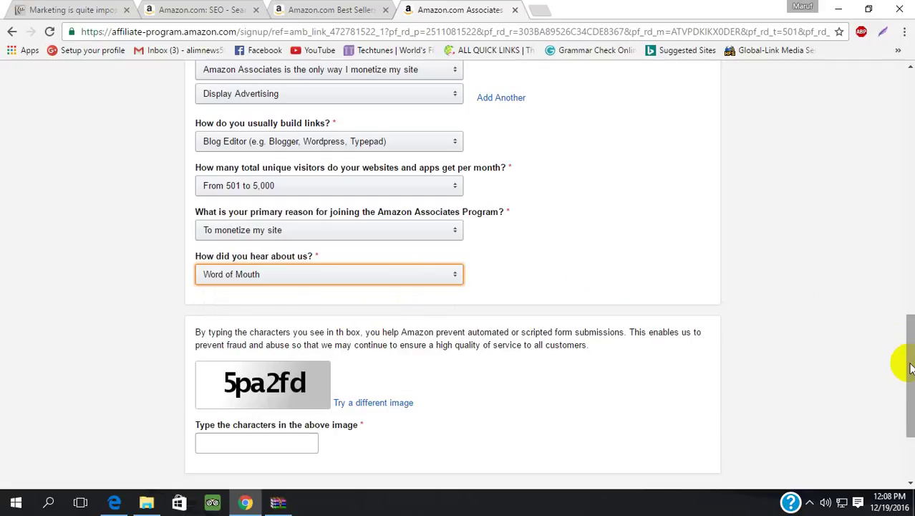
left_click_drag(911, 368, 907, 399)
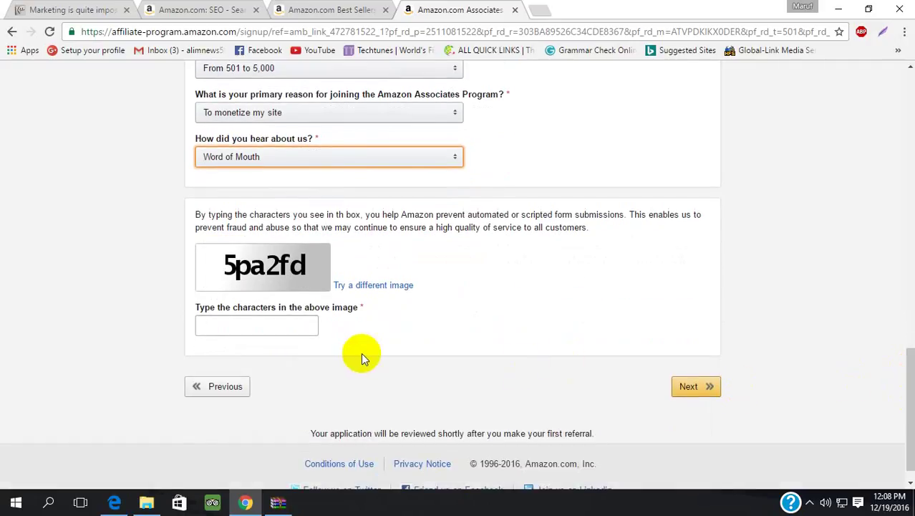
- Enter the security image characters and submit, retrying with the new captcha when the first attempt fails
left_click(279, 328)
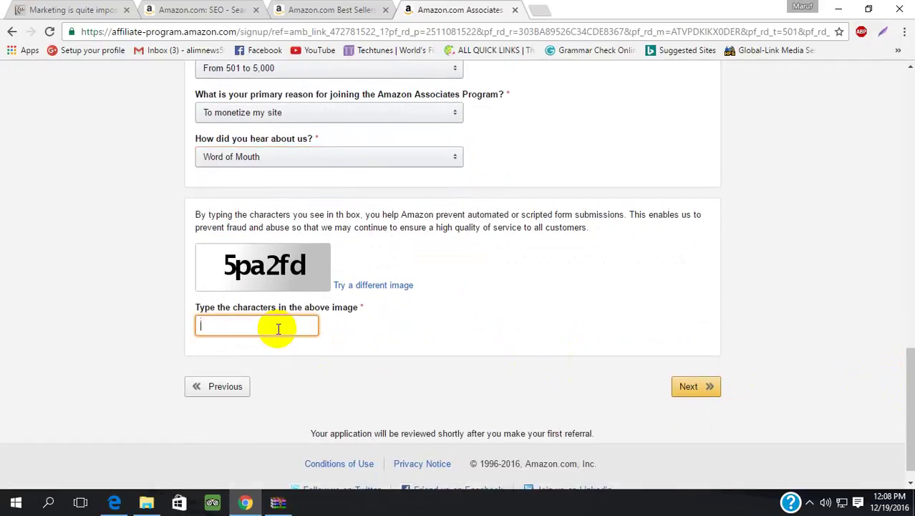
type("5pa2fd")
left_click(694, 387)
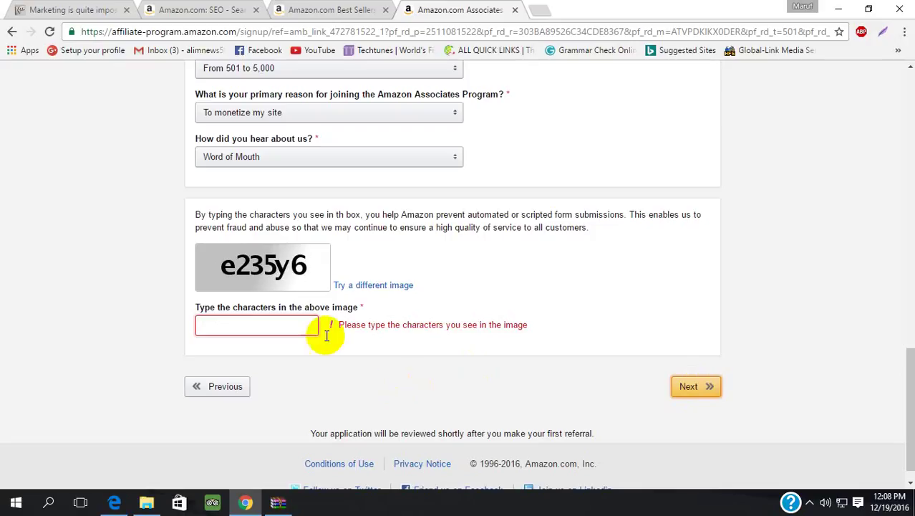
left_click(280, 322)
type("e")
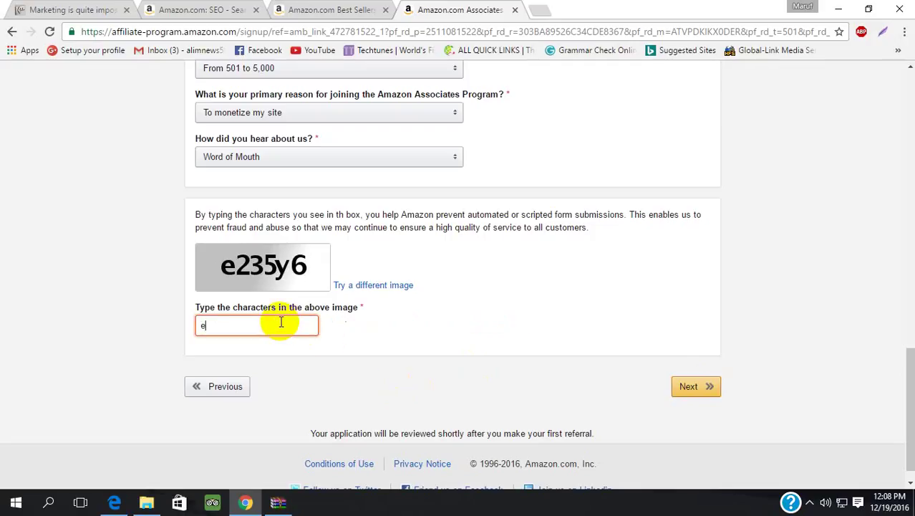
type("235y6")
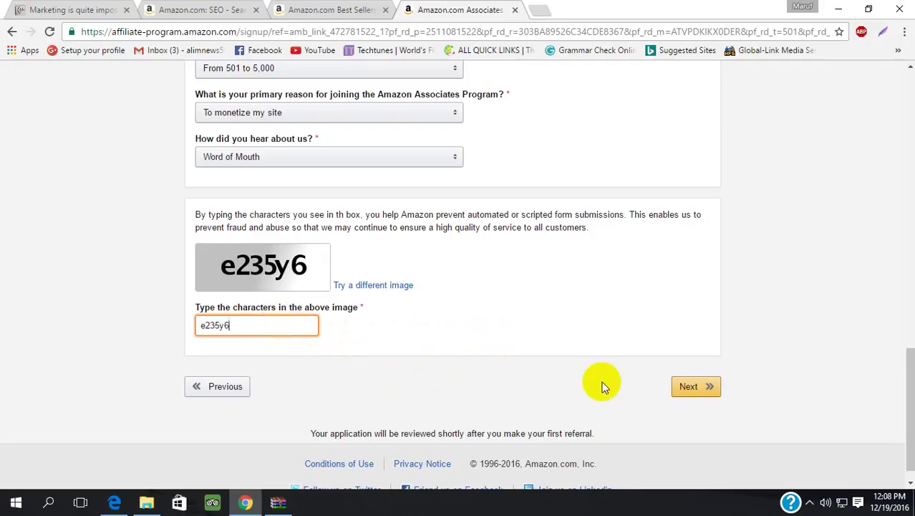
left_click(679, 389)
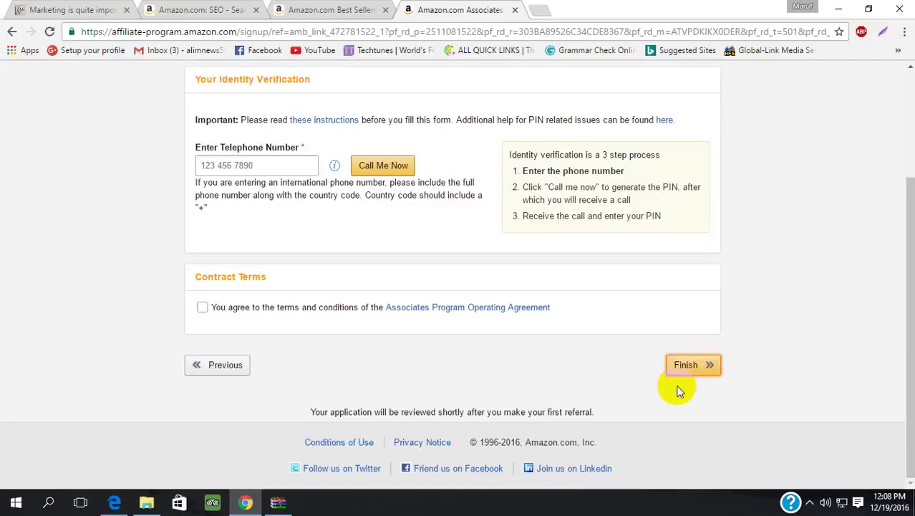
- Enter the mobile phone number with + and country code in the telephone field
left_click(911, 269)
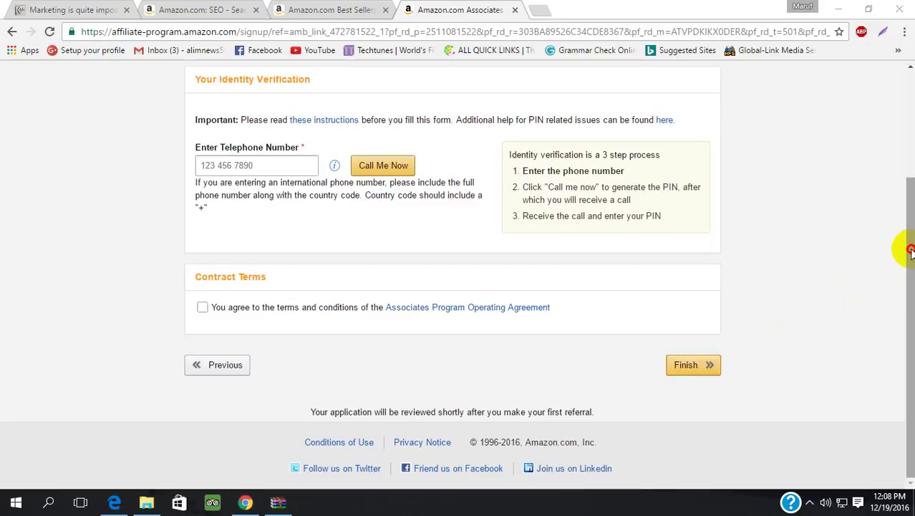
left_click_drag(909, 249, 893, 207)
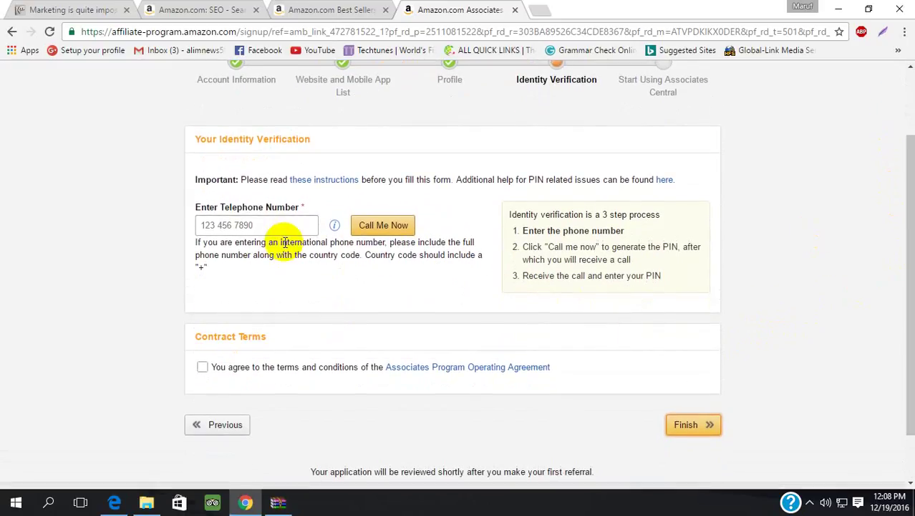
left_click(251, 228)
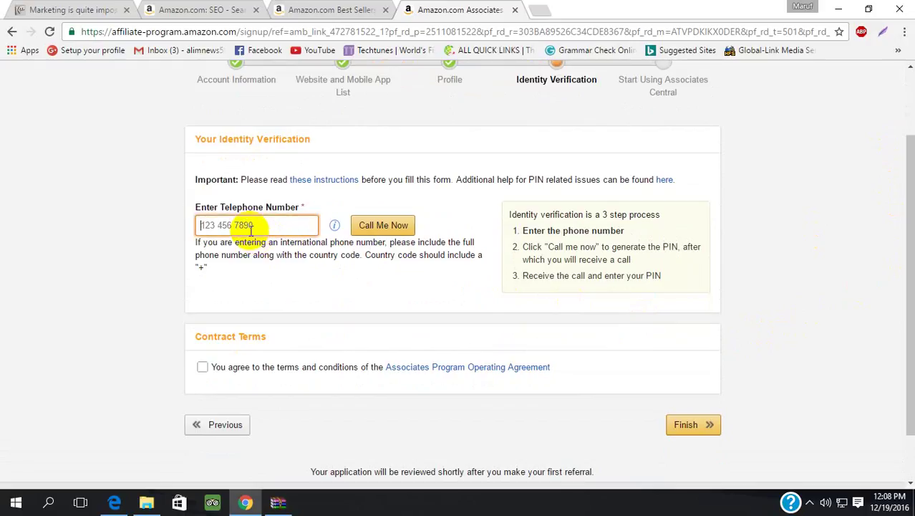
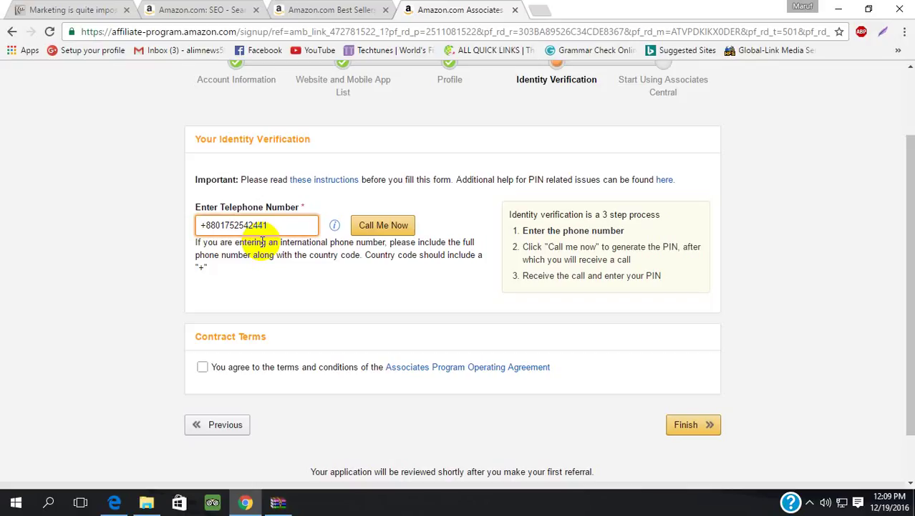
- Request a verification call, then replace the rejected number with another one after the same country code
left_click(377, 231)
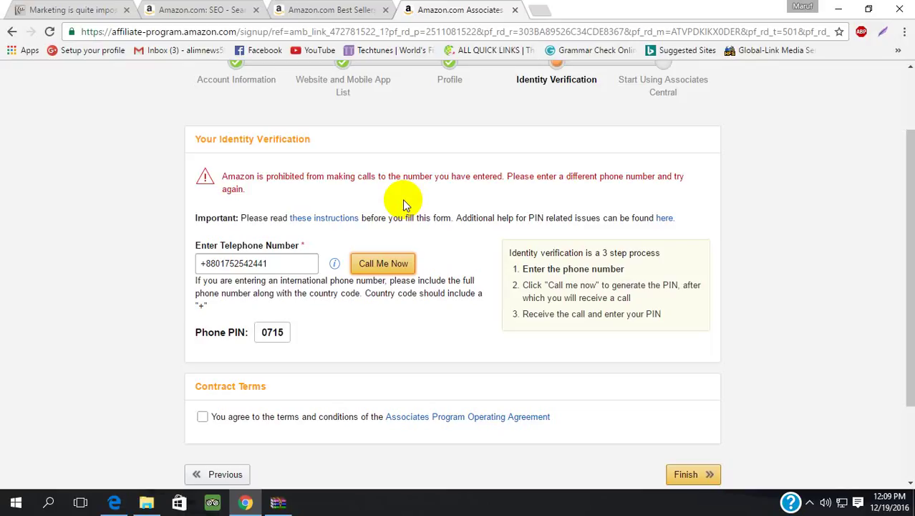
left_click(300, 260)
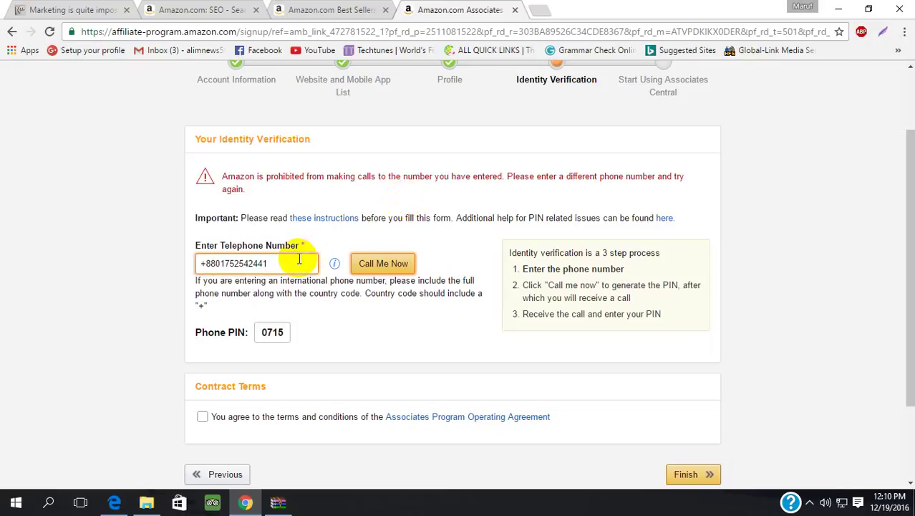
key("BackSpace")
key("BackSpace")
key("BackSpace")
key("BackSpace")
key("BackSpace")
key("BackSpace")
key("BackSpace")
key("BackSpace")
key("BackSpace")
key("BackSpace")
- Request the verification call to the new number twice, triggering the 1-hour PIN-attempts lockout
left_click(371, 264)
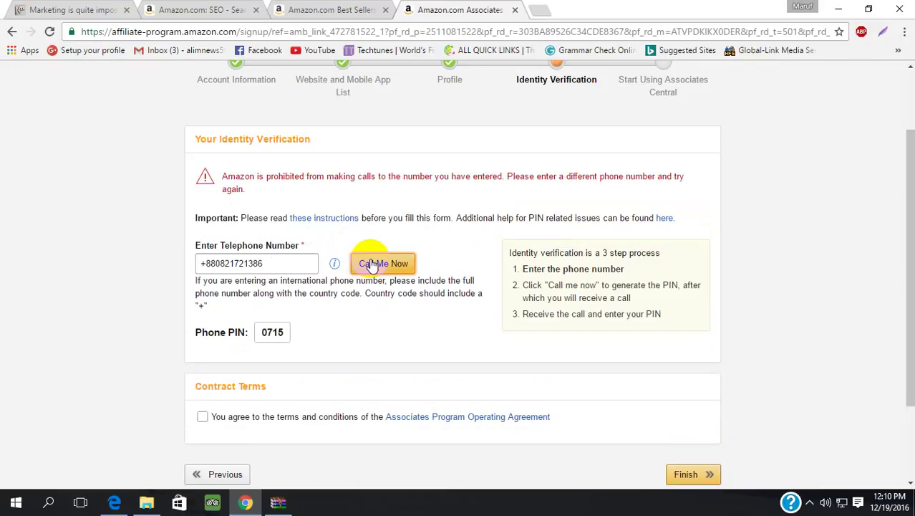
left_click(372, 264)
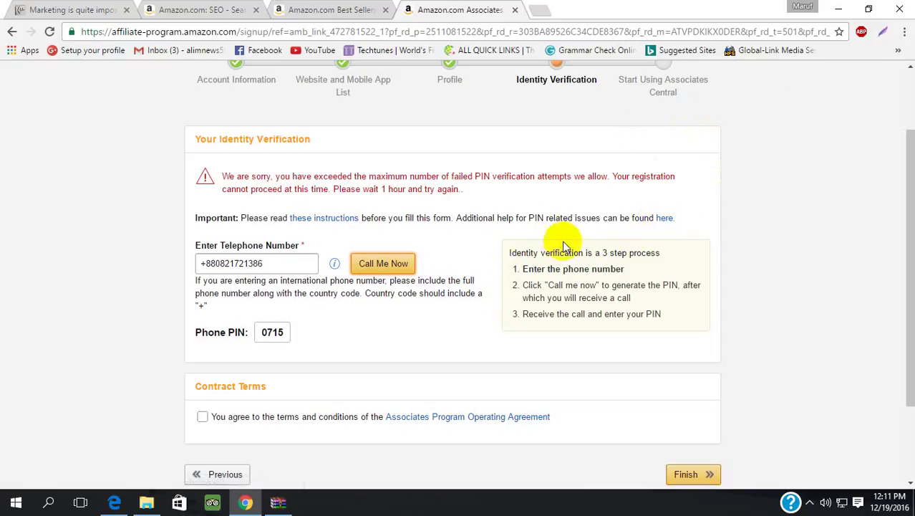
- Read the PIN Help page in a new tab, then return to the signup tab
left_click(663, 218)
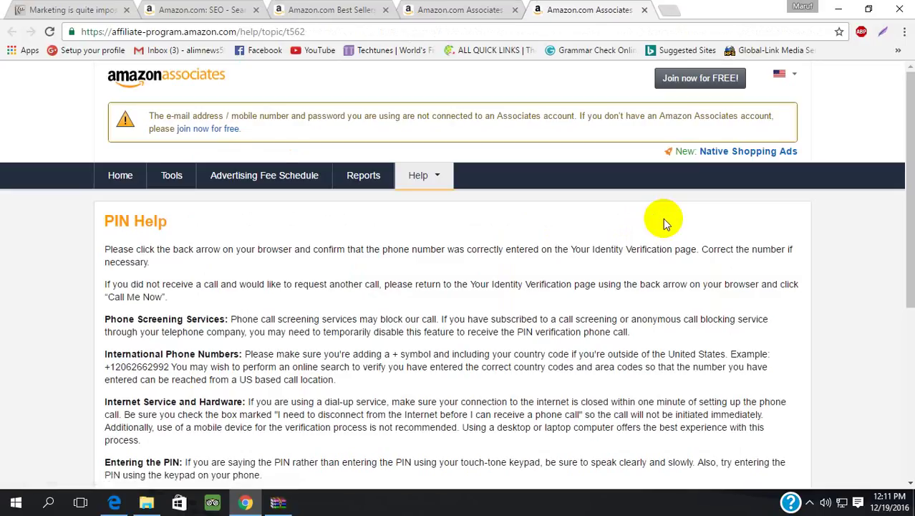
scroll(663, 218, "down", 2)
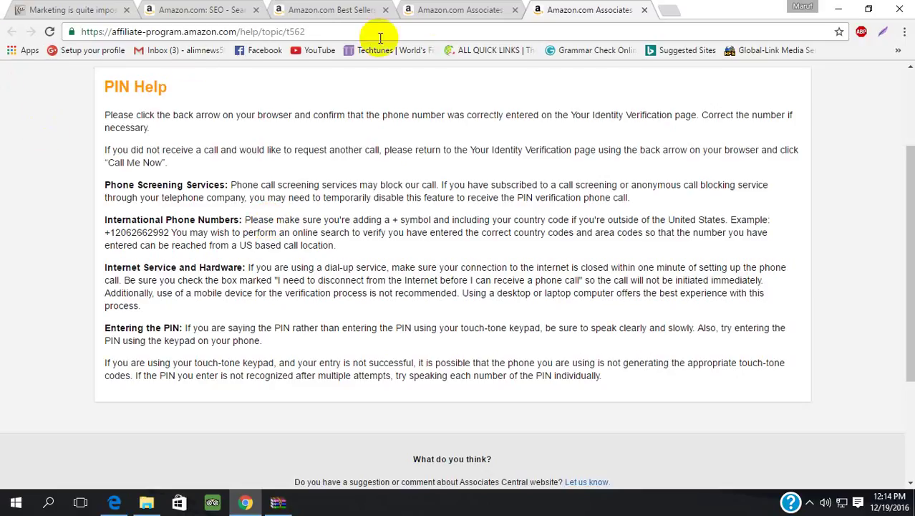
left_click(437, 10)
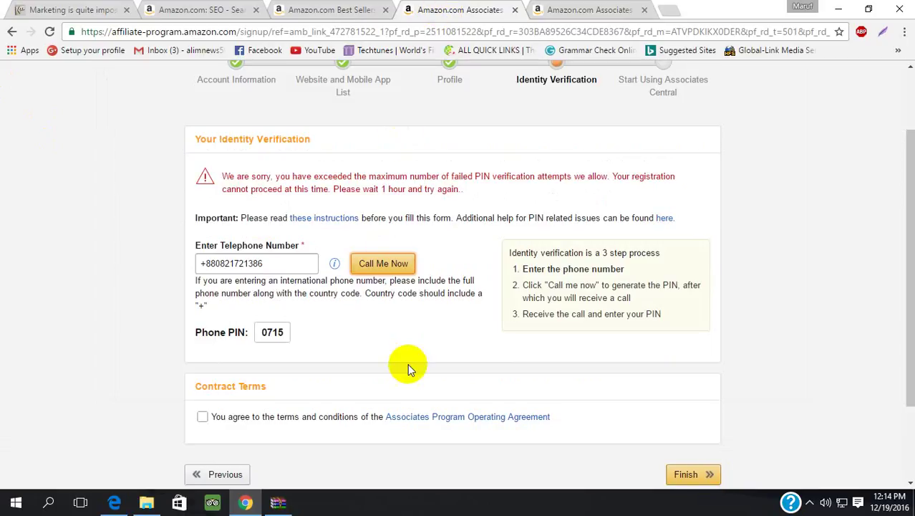
- Re-enter the telephone number as the full international number with its + country code
left_click(299, 263)
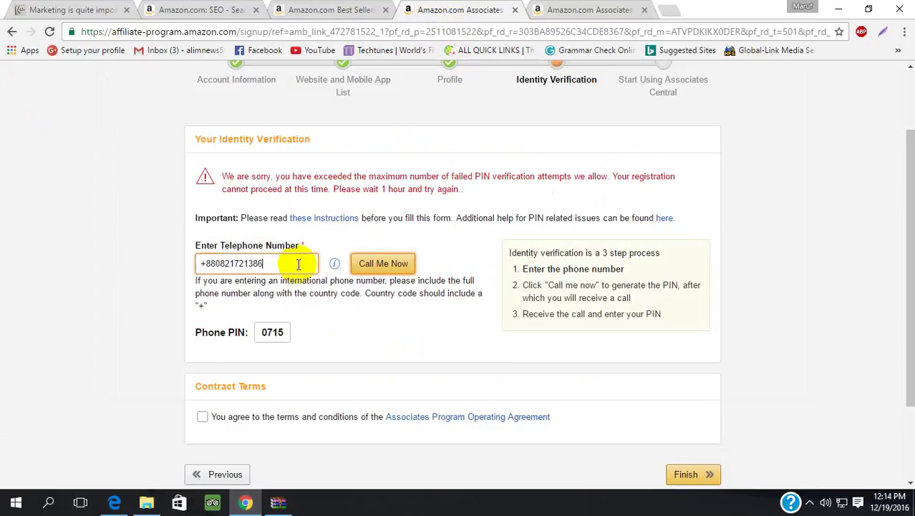
key("BackSpace")
key("BackSpace")
key("BackSpace")
key("BackSpace")
key("BackSpace")
key("BackSpace")
key("BackSpace")
key("BackSpace")
key("BackSpace")
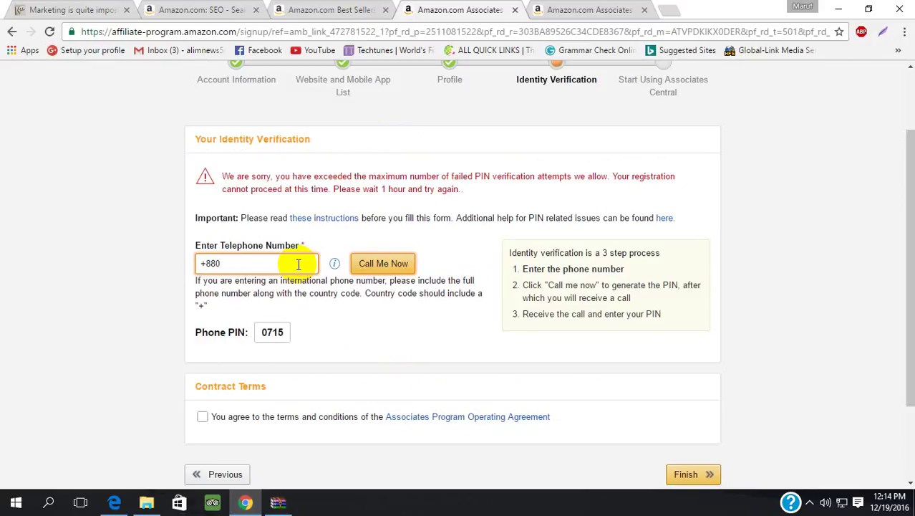
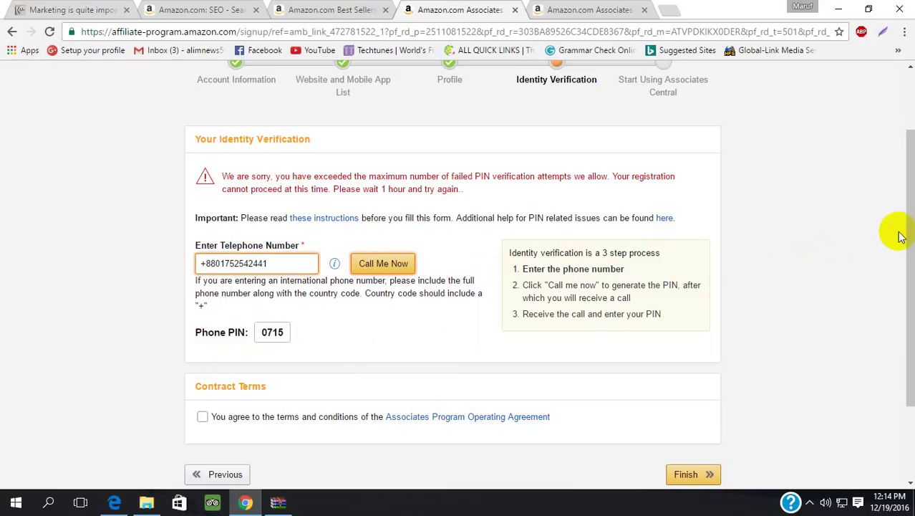
left_click_drag(899, 235, 911, 284)
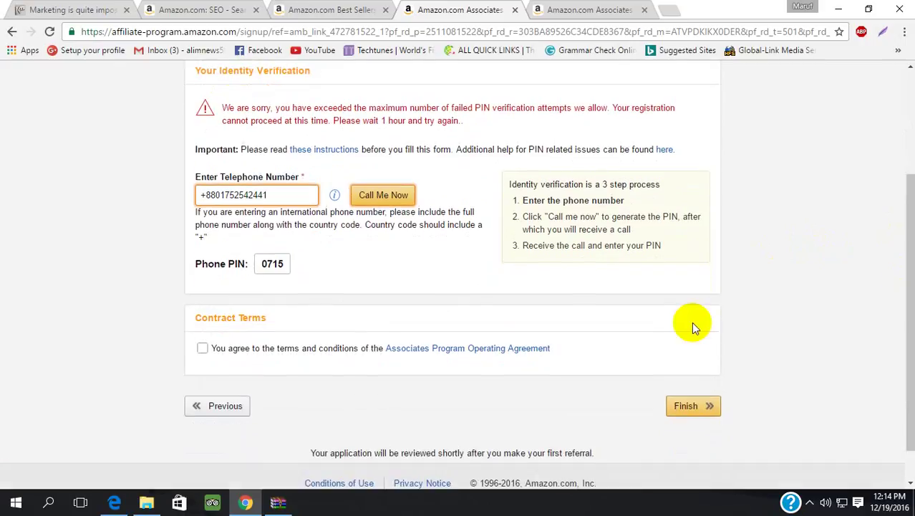
- Accept the Associates Program Operating Agreement and request another verification call, which stays locked out
left_click(203, 347)
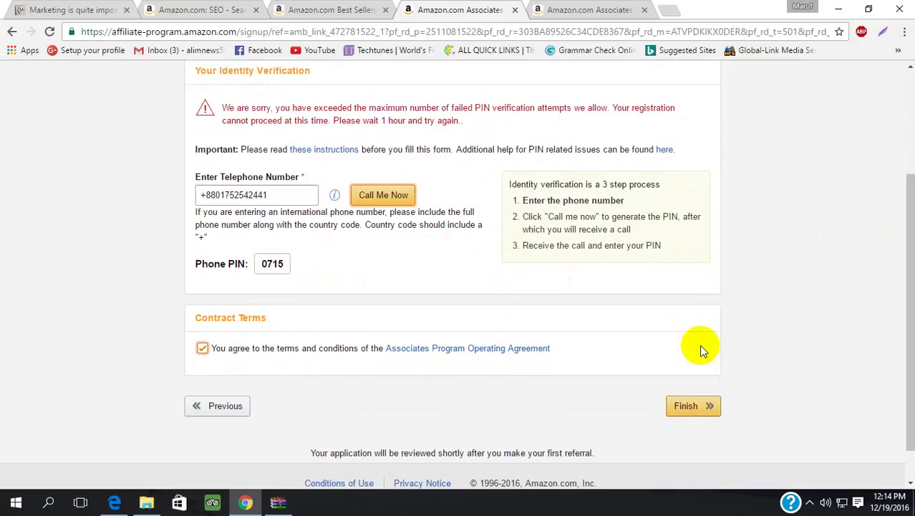
left_click(401, 195)
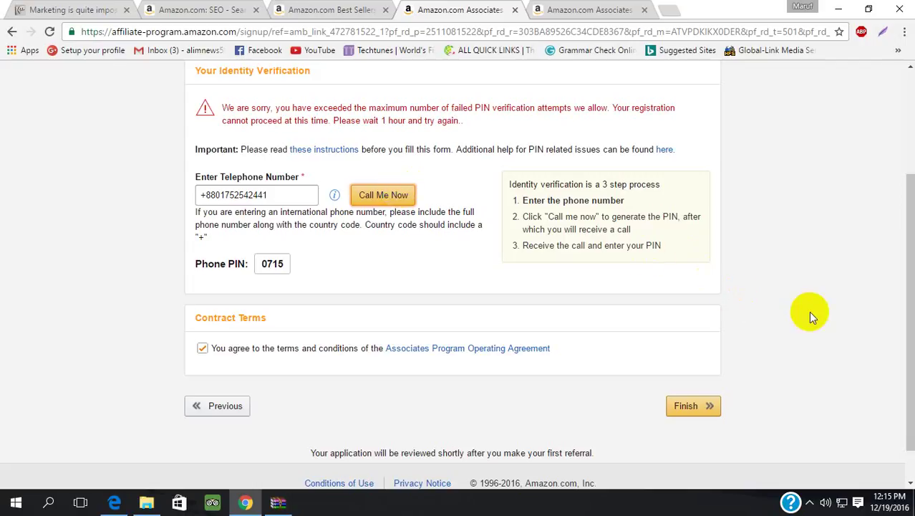
left_click(910, 247)
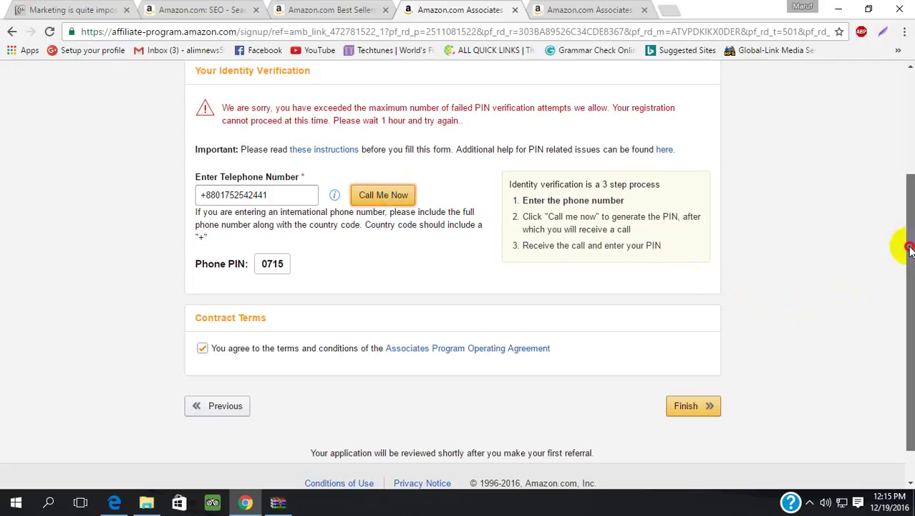
- Scroll back up the signup page and reveal the hidden system-tray icons
left_click_drag(909, 247, 913, 143)
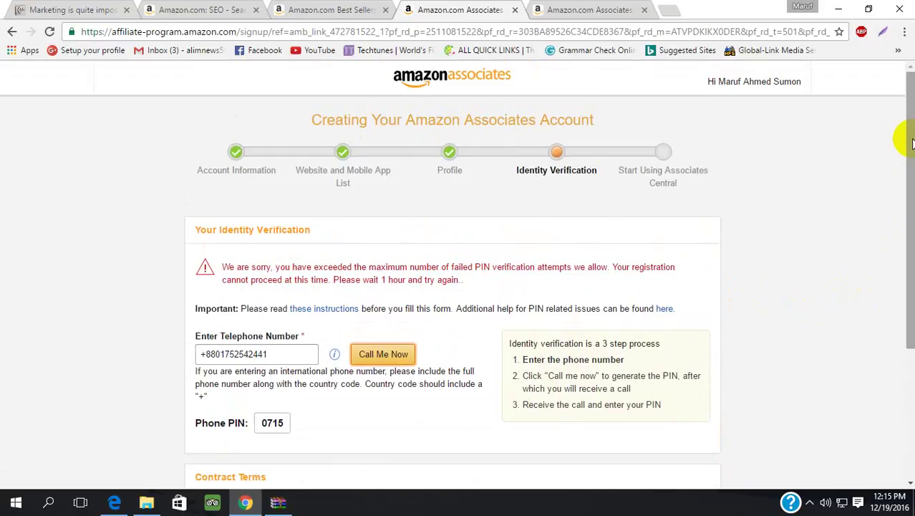
left_click_drag(911, 143, 913, 168)
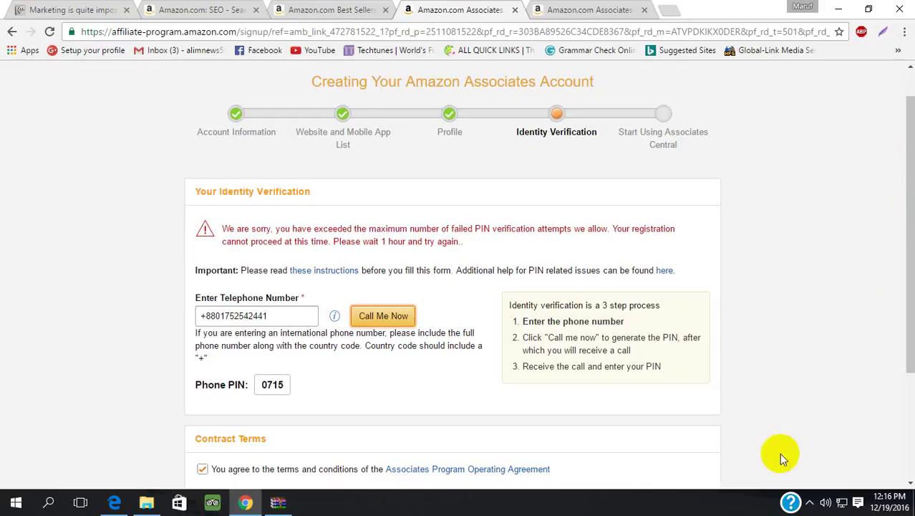
left_click(809, 502)
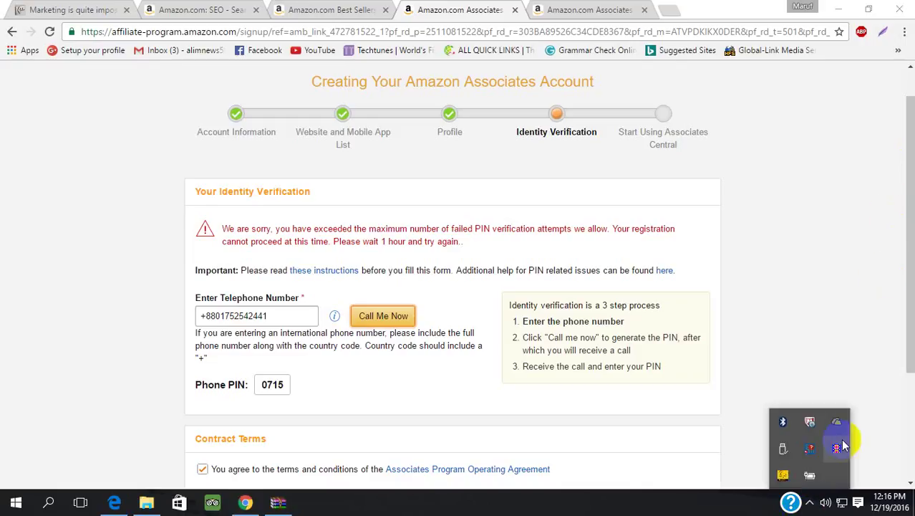